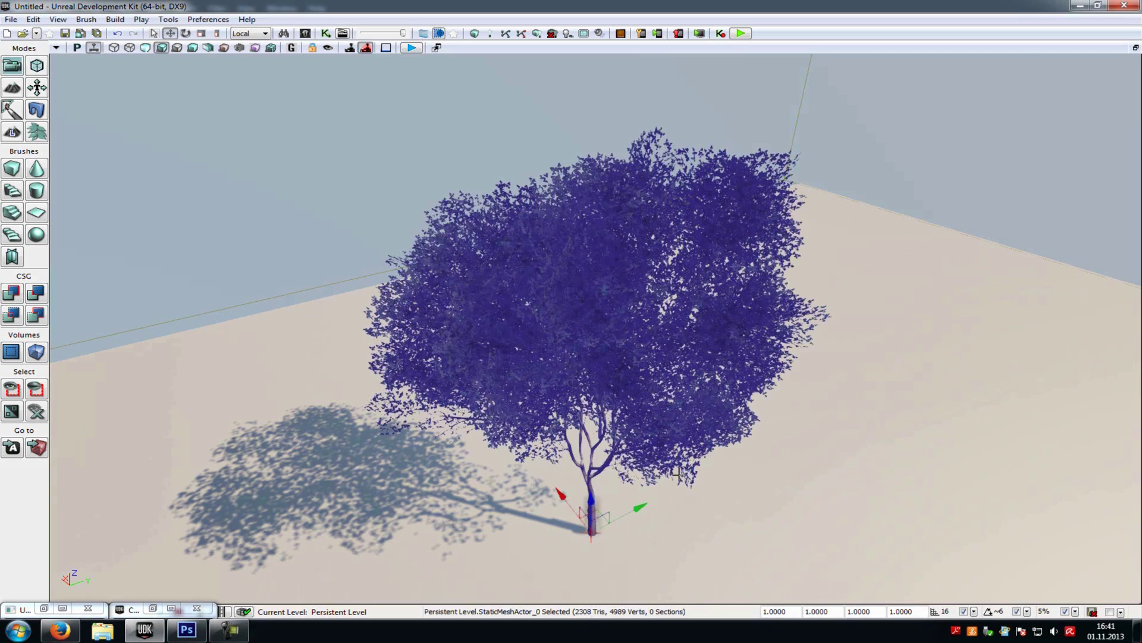
Step: Examine the tree's foliage colour in the level from several distances and positions
{"action": "left_click", "coordinate": [710, 497]}
{"action": "left_click_drag", "start_coordinate": [710, 497], "coordinate": [658, 502]}
{"action": "scroll", "coordinate": [658, 502], "scroll_direction": "up", "scroll_amount": 5}
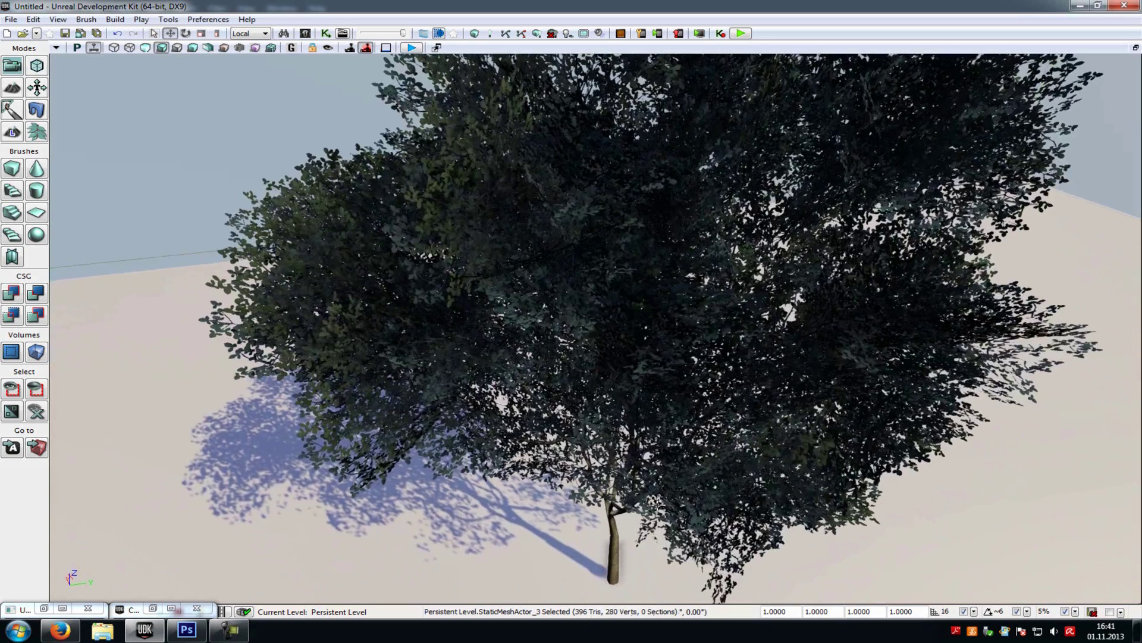
{"action": "scroll", "coordinate": [701, 481], "scroll_direction": "down", "scroll_amount": 5}
{"action": "left_click", "coordinate": [701, 481]}
{"action": "left_click_drag", "start_coordinate": [700, 481], "coordinate": [743, 470]}
{"action": "left_click", "coordinate": [791, 482]}
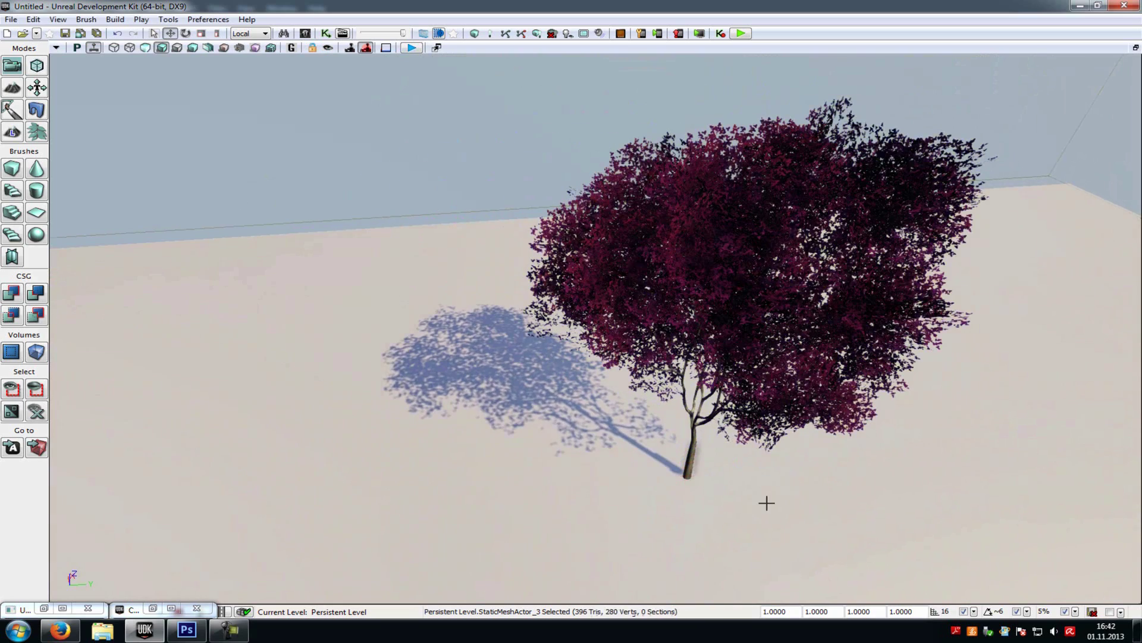
{"action": "mouse_move", "coordinate": [767, 502]}
{"action": "left_mouse_down"}
{"action": "mouse_move", "coordinate": [912, 492]}
{"action": "mouse_move", "coordinate": [767, 501]}
{"action": "left_mouse_up"}
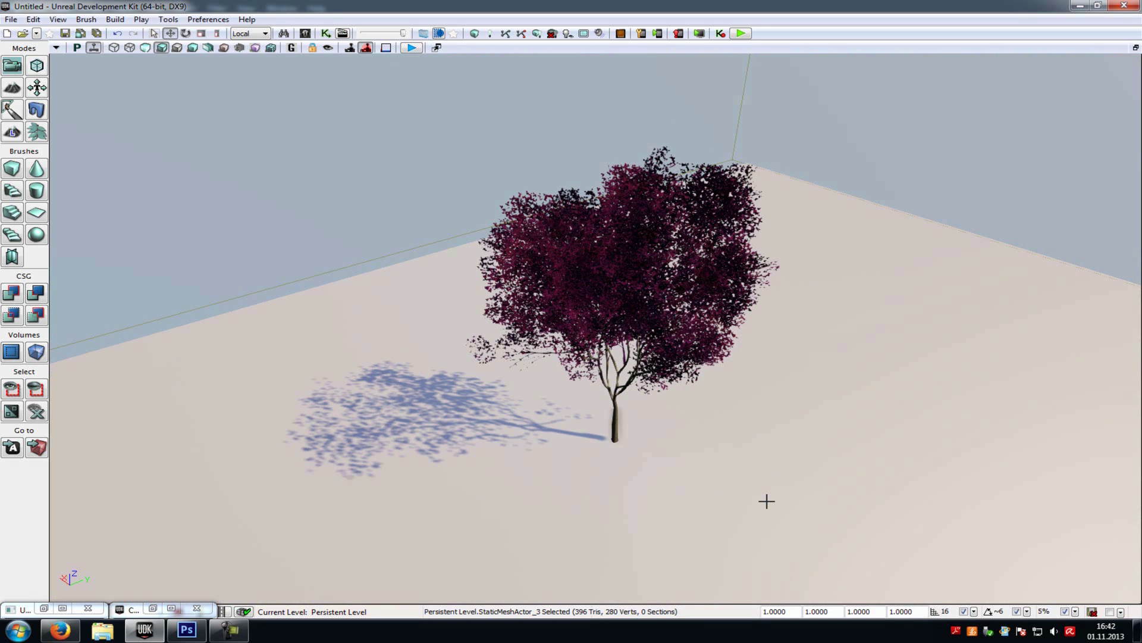
Step: Switch to Photoshop and review the green gradient's colour stops in the Gradient Editor
{"action": "left_click", "coordinate": [186, 629]}
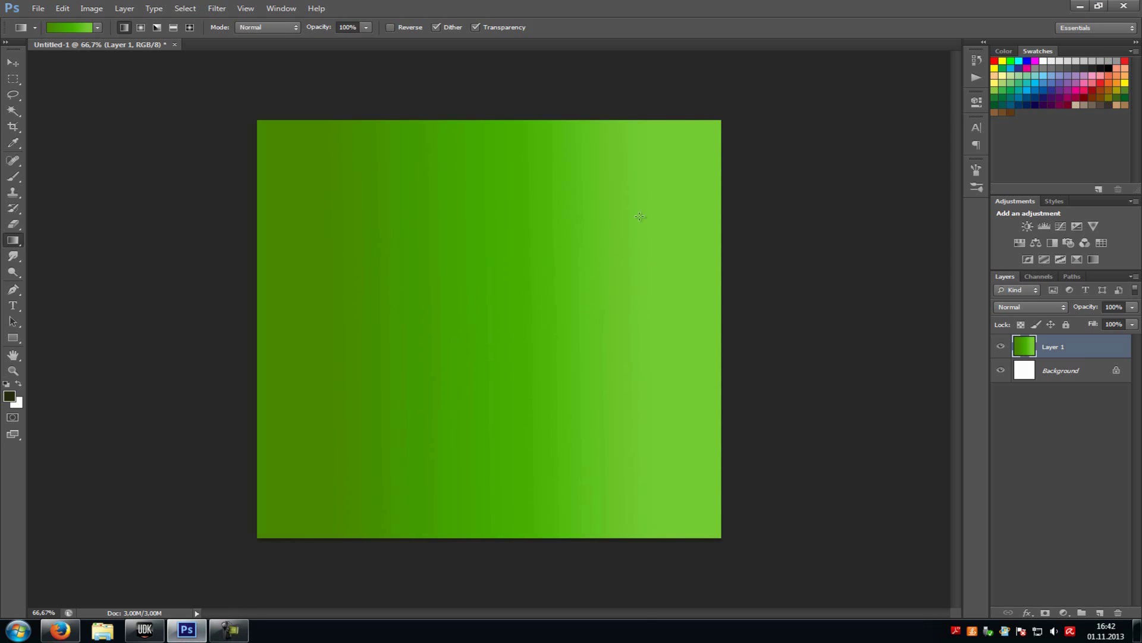
{"action": "left_click", "coordinate": [9, 240]}
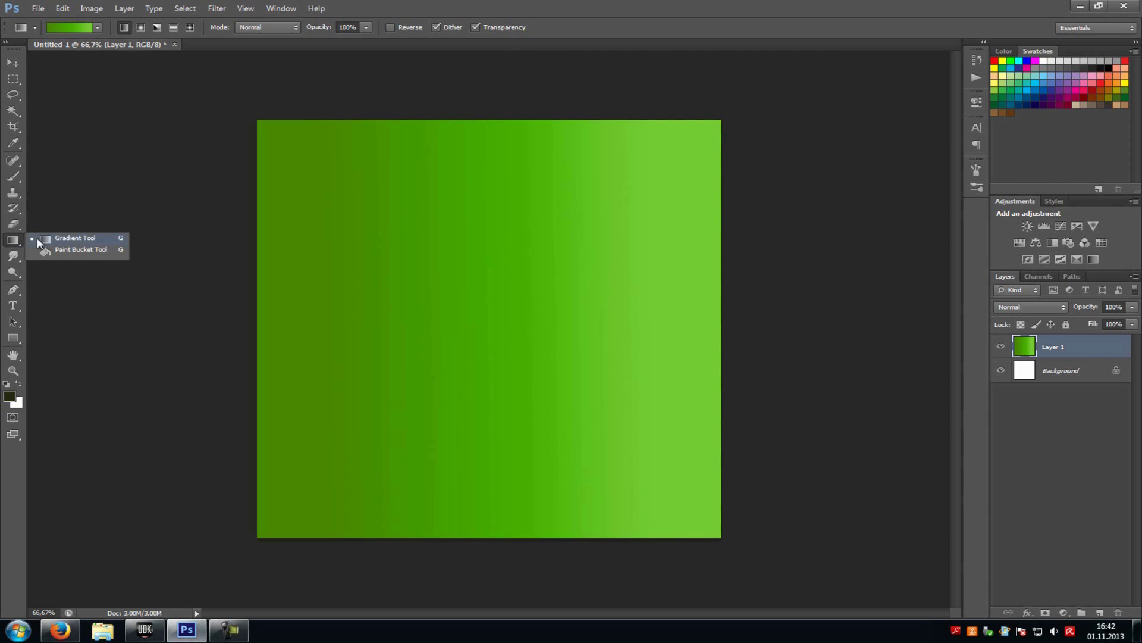
{"action": "left_click", "coordinate": [70, 238]}
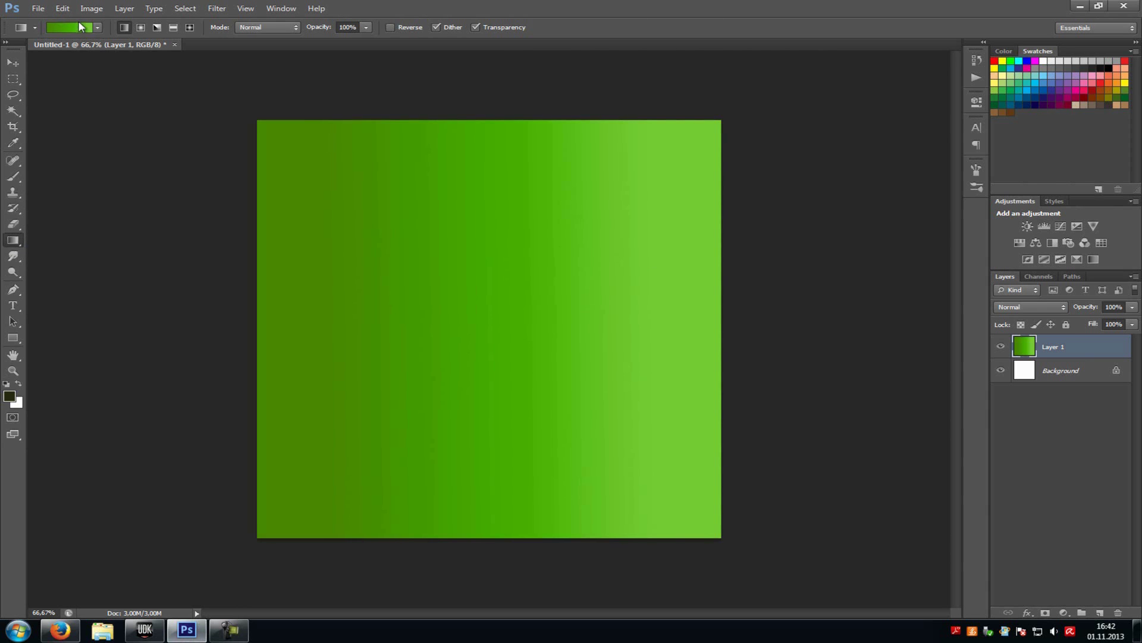
{"action": "left_click", "coordinate": [73, 27]}
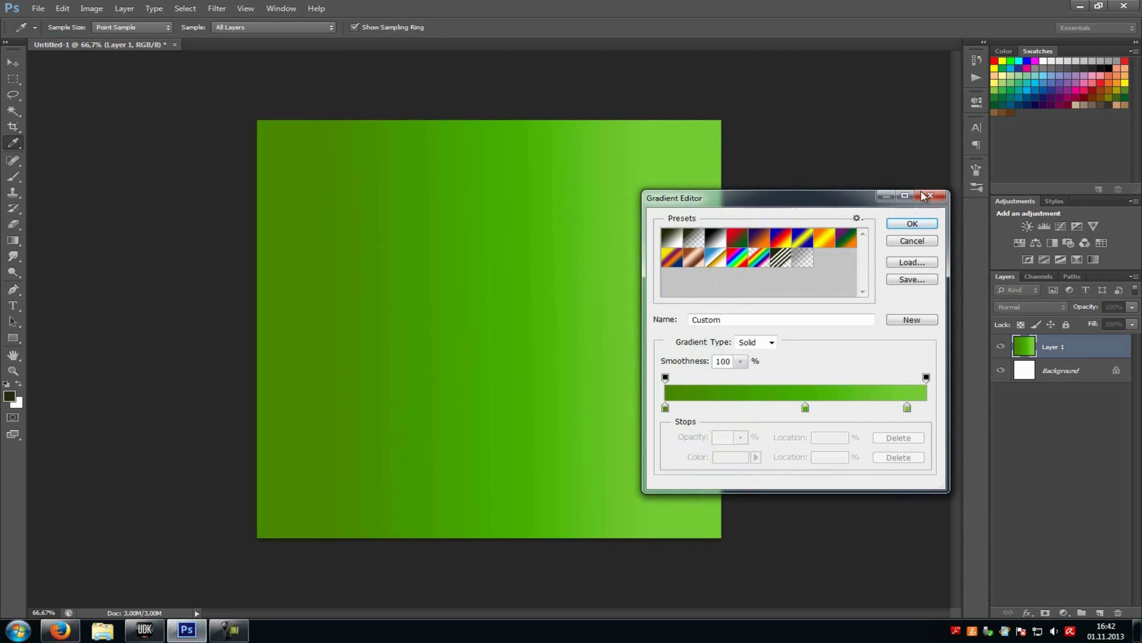
{"action": "left_click", "coordinate": [912, 224]}
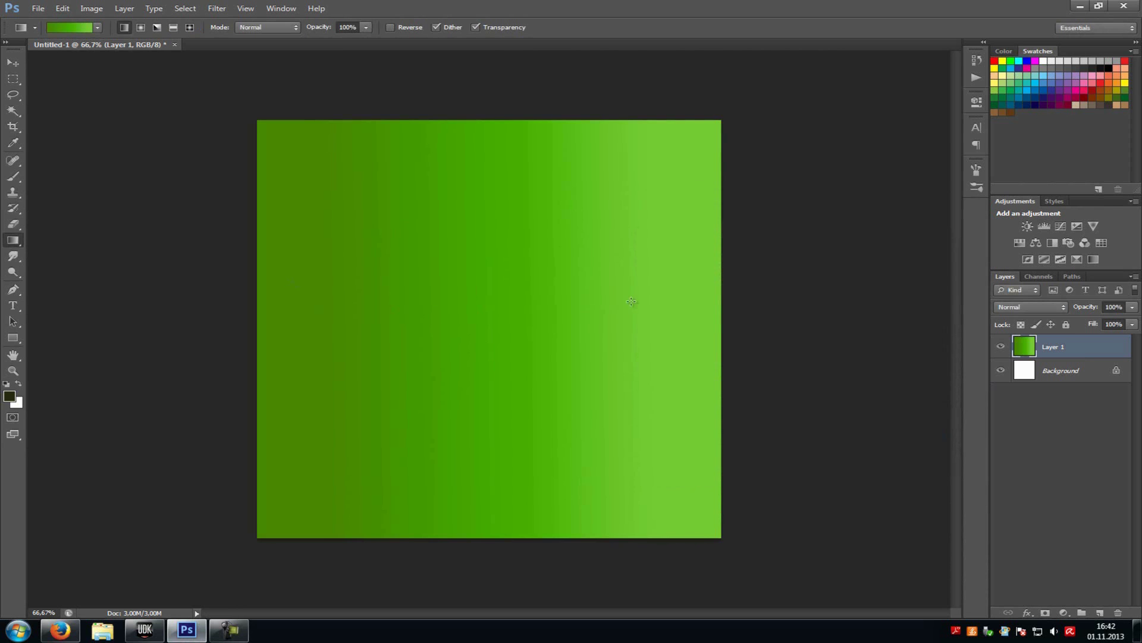
Step: Delete the Background layer so only the green gradient layer is kept
{"action": "right_click", "coordinate": [1074, 373]}
{"action": "left_click", "coordinate": [1056, 416]}
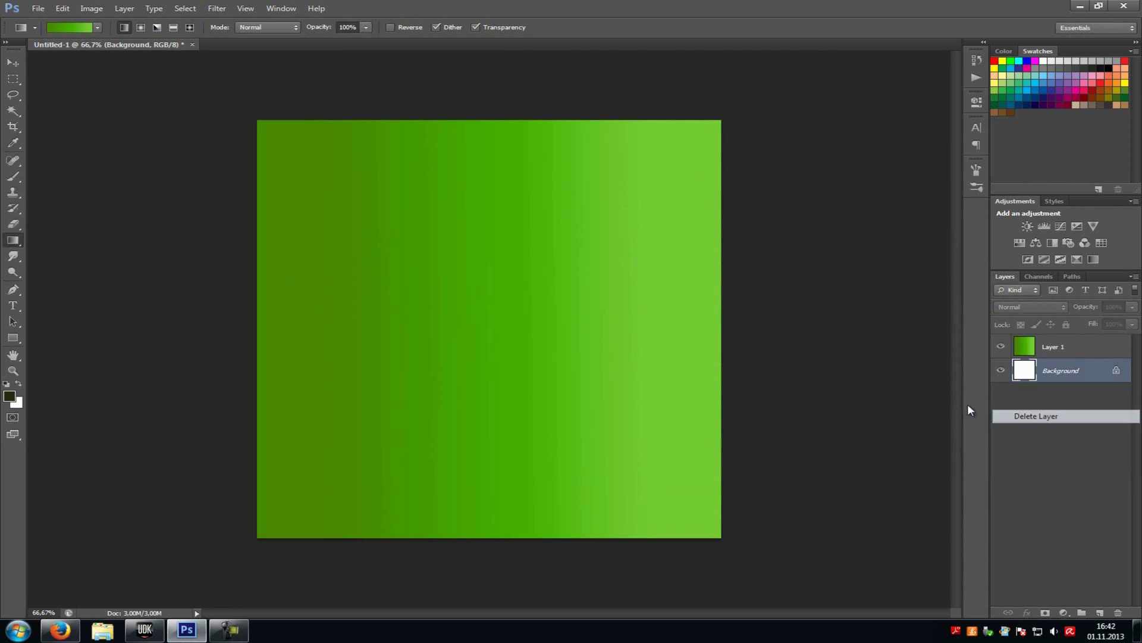
{"action": "left_click", "coordinate": [546, 233]}
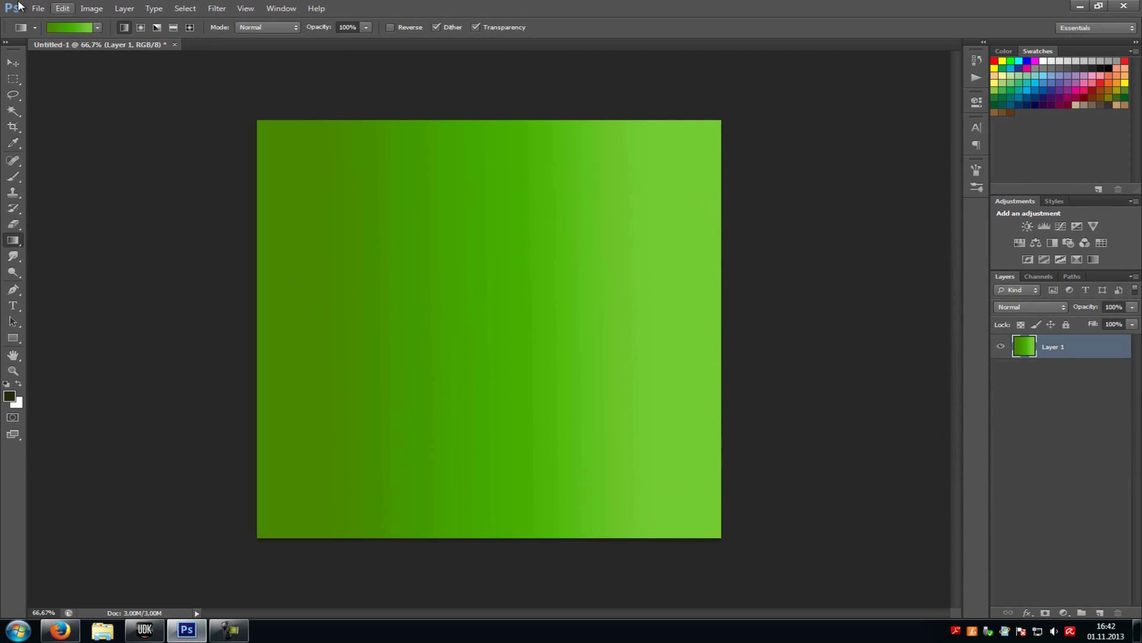
Step: Save the gradient image to the Desktop as a PNG file named sdfas.png
{"action": "left_click", "coordinate": [37, 8]}
{"action": "left_click", "coordinate": [71, 144]}
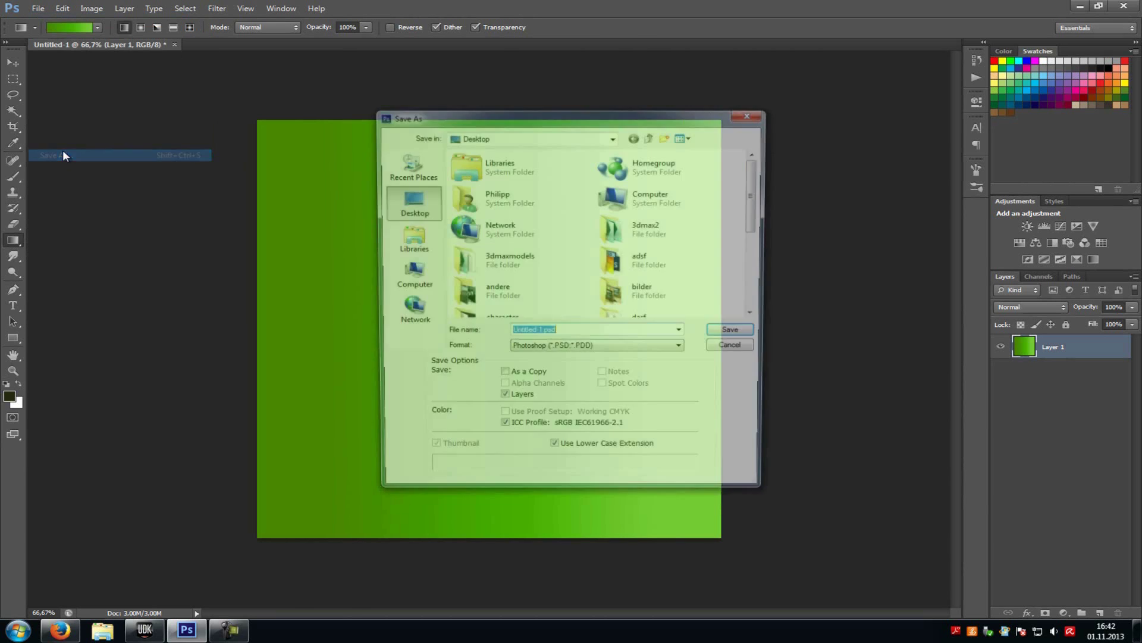
{"action": "type", "text": "sdfas"}
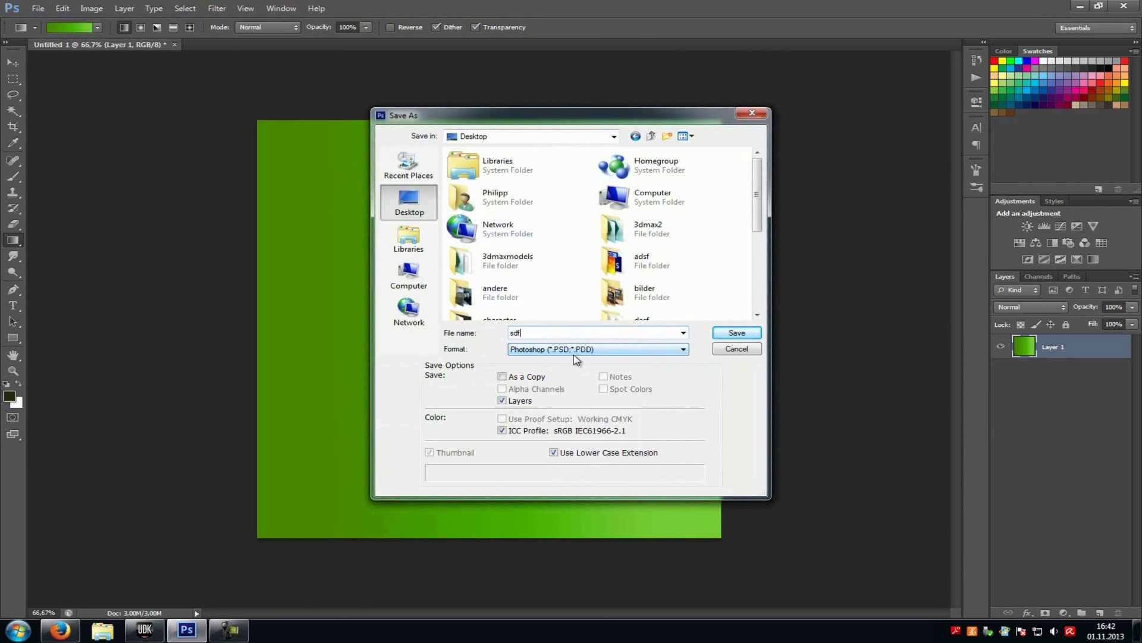
{"action": "left_click", "coordinate": [598, 351]}
{"action": "left_click", "coordinate": [559, 488]}
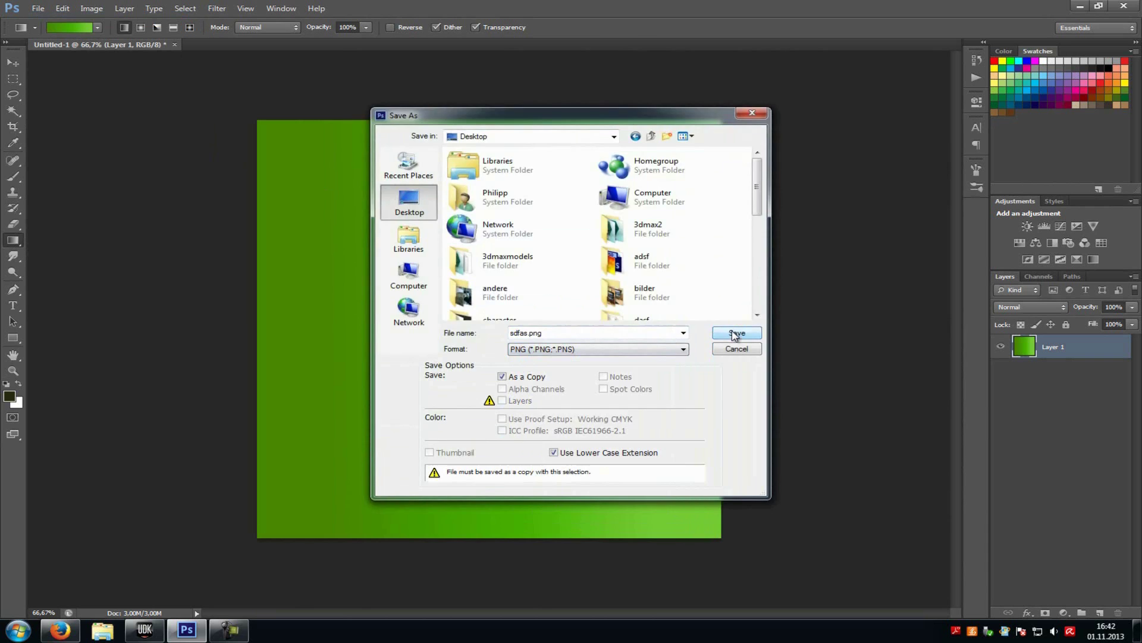
{"action": "left_click", "coordinate": [735, 332]}
{"action": "left_click", "coordinate": [618, 194]}
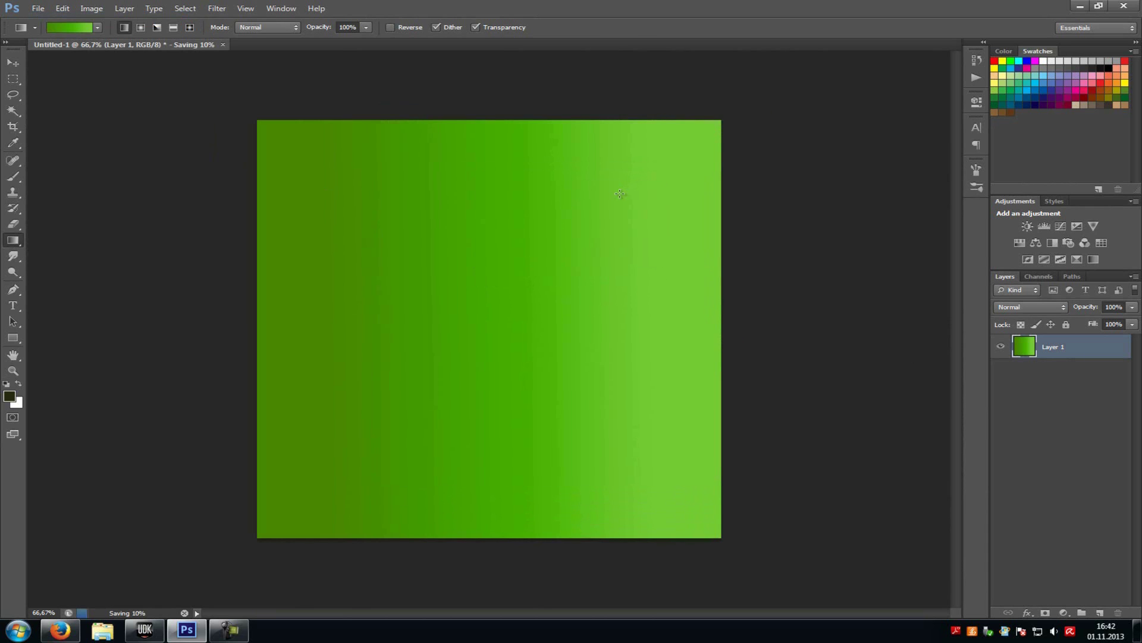
Step: Switch to Unreal Development Kit and start an asset import in the Content Browser, browsing to the Desktop folder
{"action": "left_click", "coordinate": [144, 630]}
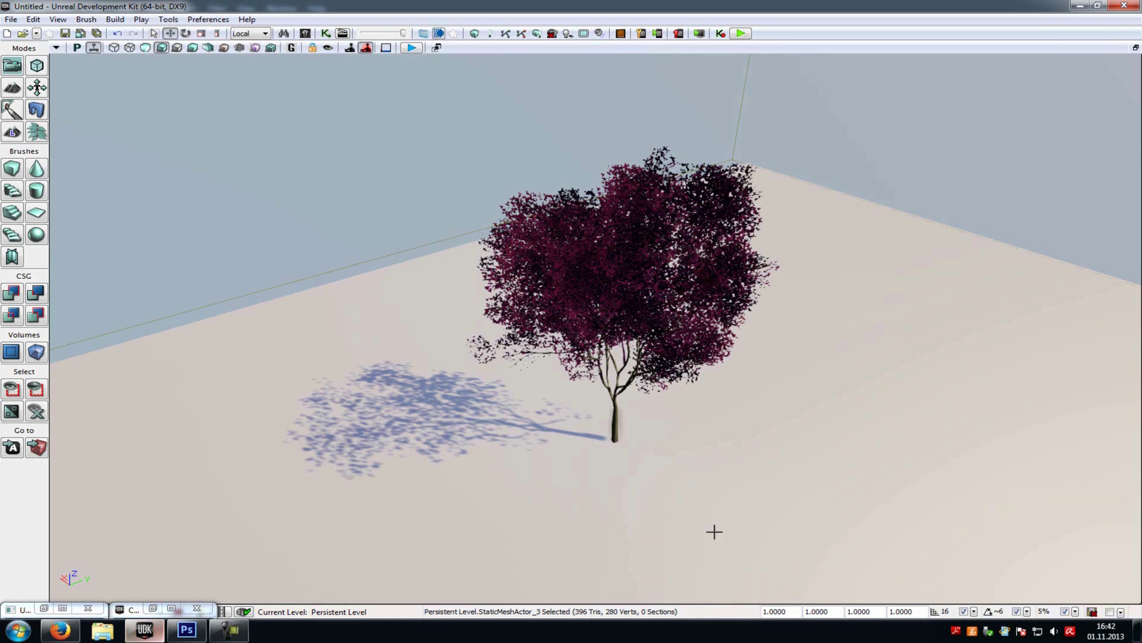
{"action": "left_click", "coordinate": [306, 34]}
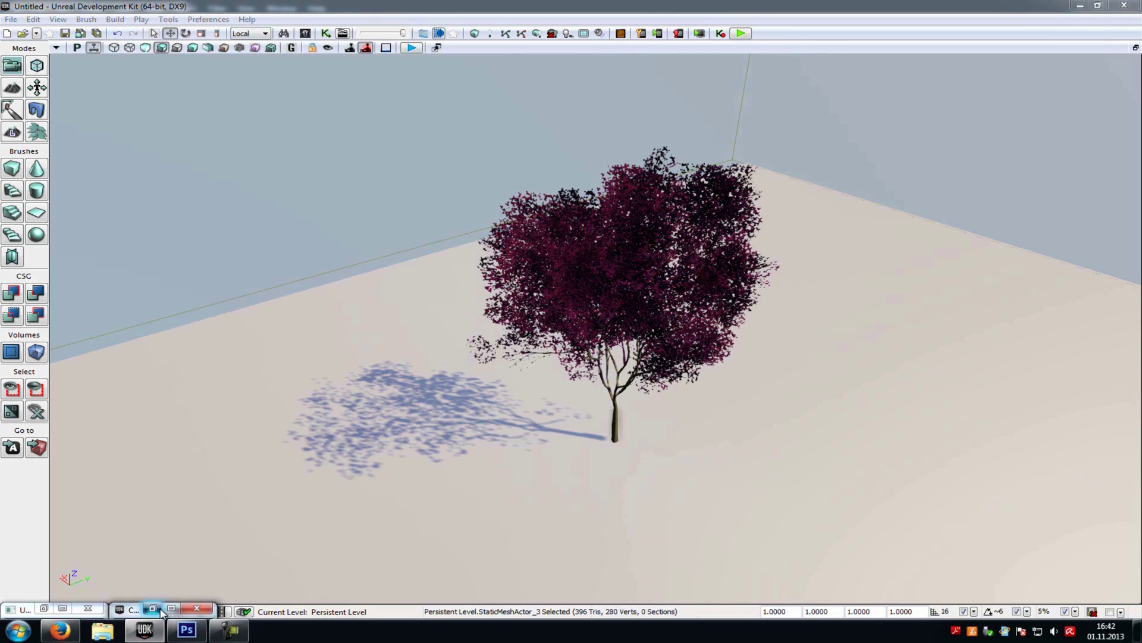
{"action": "right_click", "coordinate": [995, 399]}
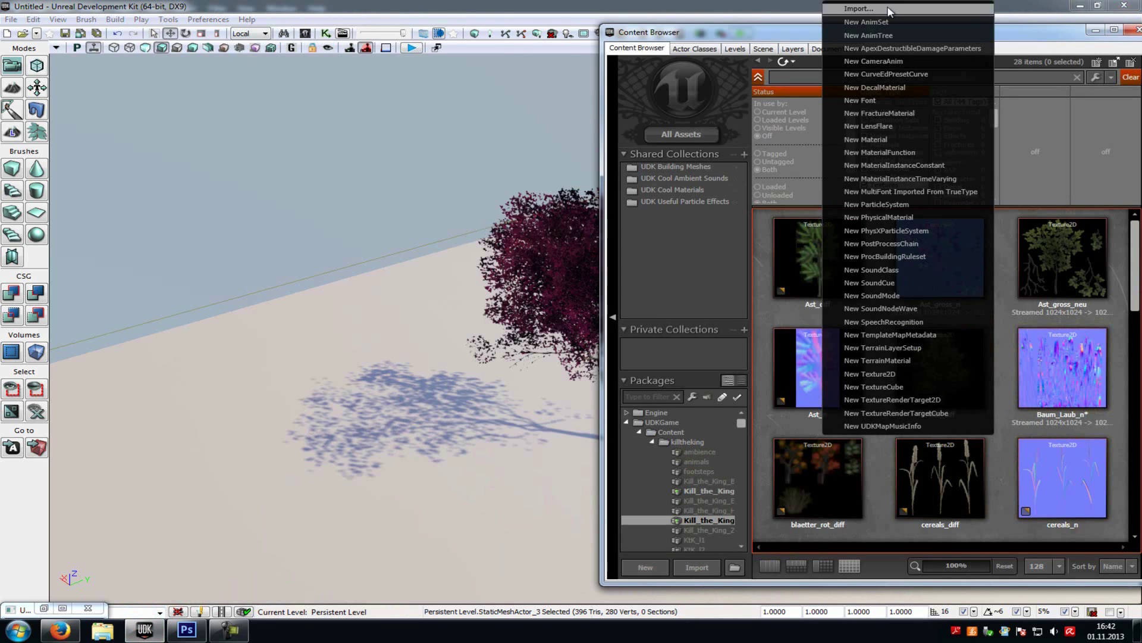
{"action": "left_click", "coordinate": [907, 10]}
{"action": "scroll", "coordinate": [88, 131], "scroll_direction": "up", "scroll_amount": 2}
{"action": "left_click", "coordinate": [48, 84]}
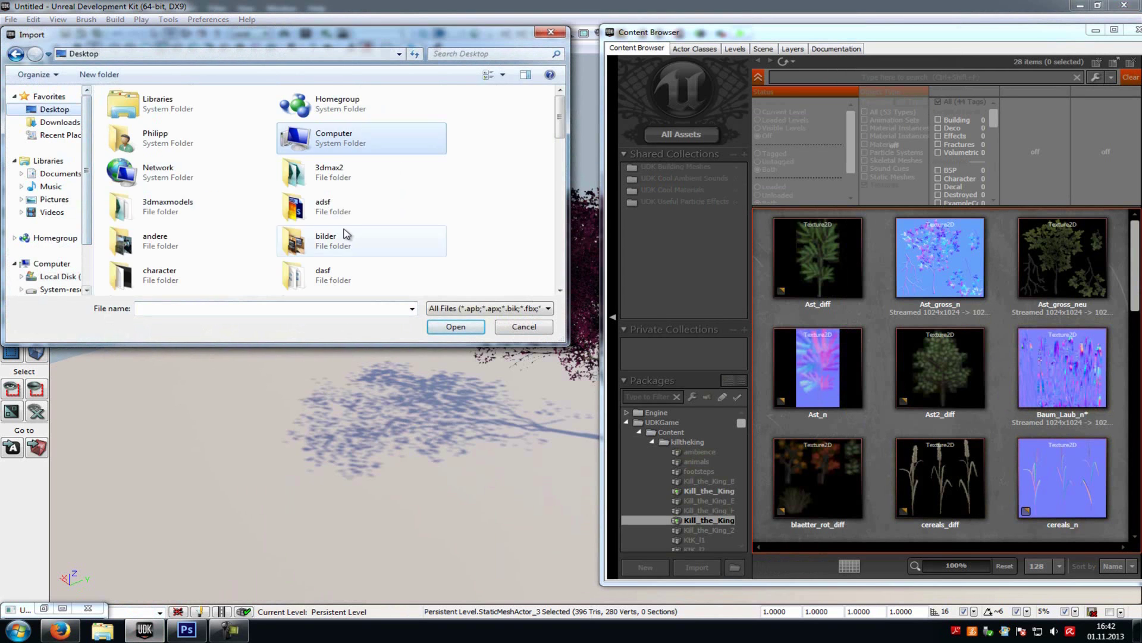
Step: Import sdfas.png as a texture into the Kill_the_King_Pflanzen package, fully loading the package
{"action": "scroll", "coordinate": [364, 219], "scroll_direction": "down", "scroll_amount": 5}
{"action": "scroll", "coordinate": [360, 220], "scroll_direction": "down", "scroll_amount": 1}
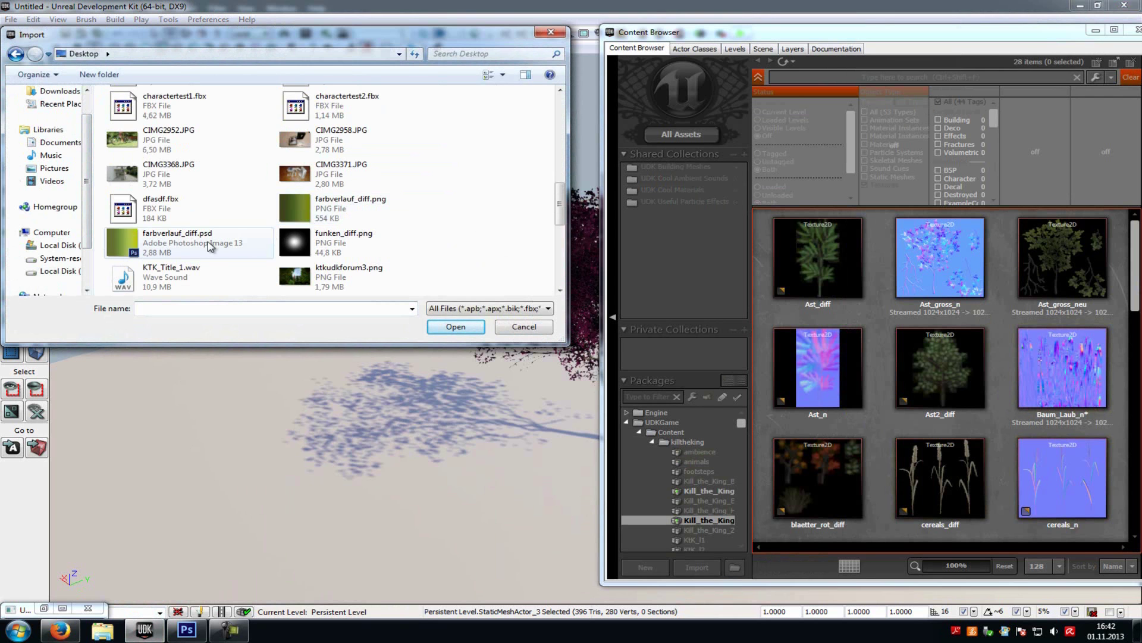
{"action": "scroll", "coordinate": [329, 210], "scroll_direction": "down", "scroll_amount": 2}
{"action": "left_click", "coordinate": [313, 211]}
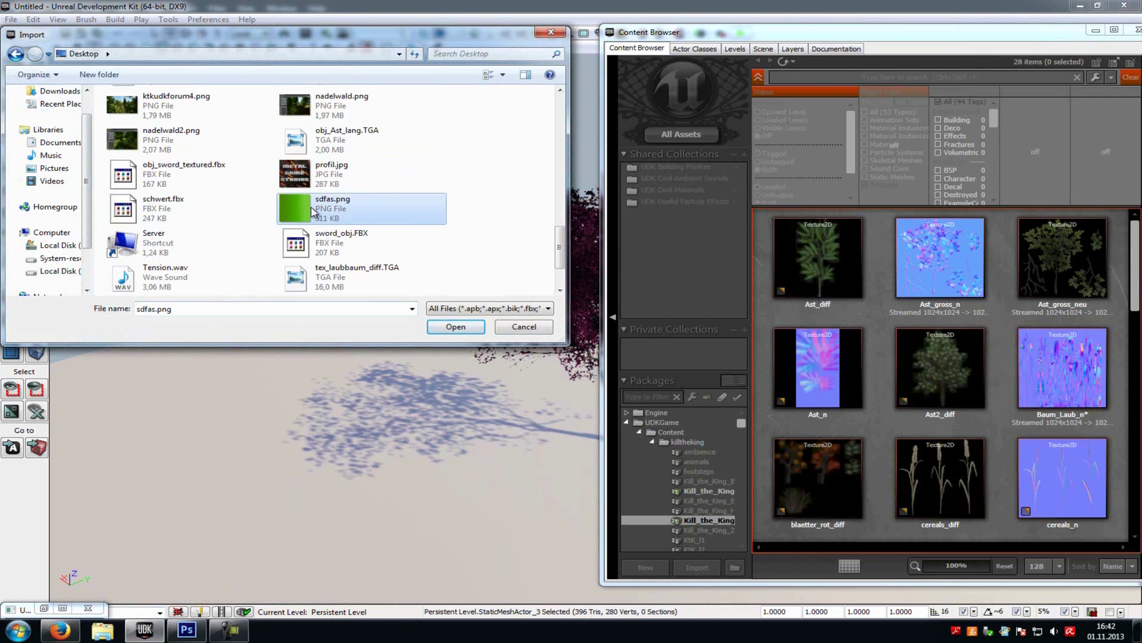
{"action": "double_click", "coordinate": [329, 210]}
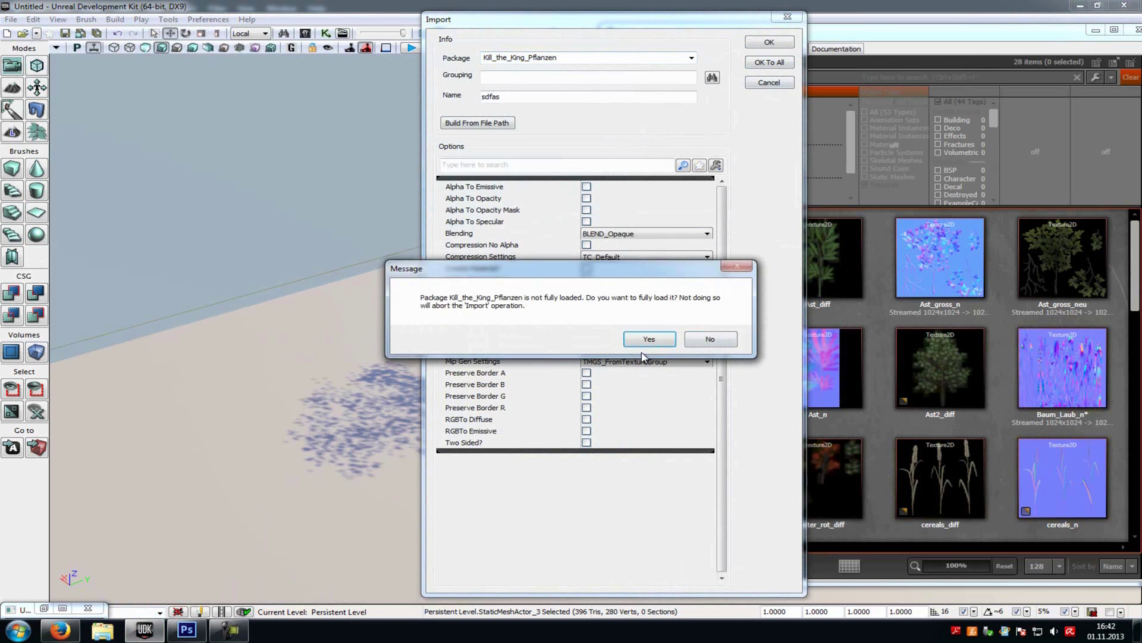
{"action": "left_click", "coordinate": [636, 340]}
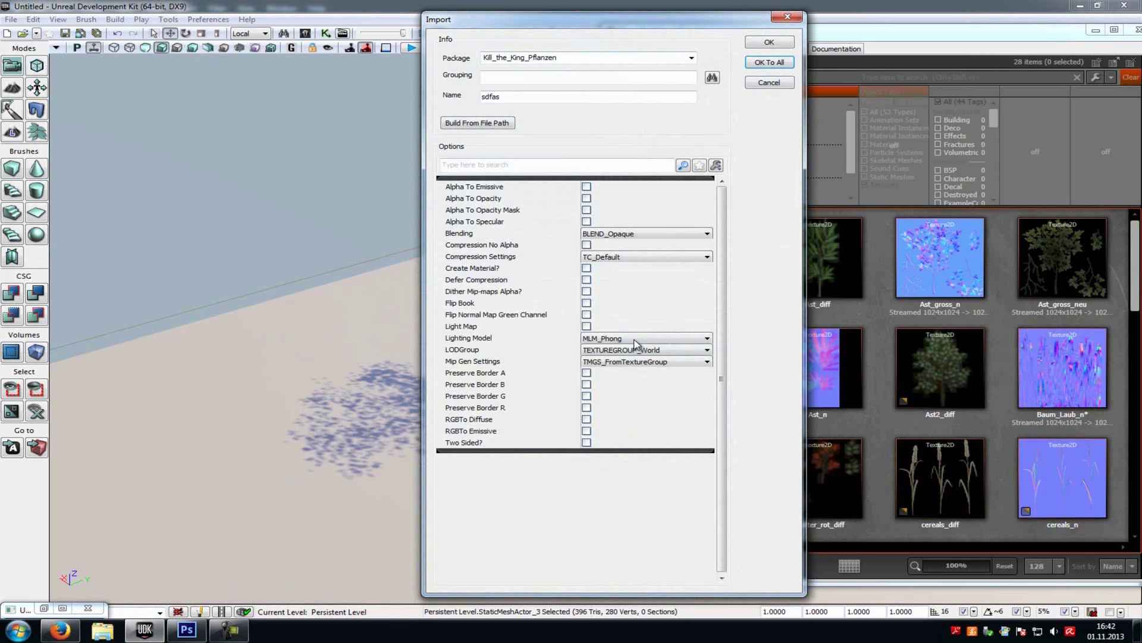
{"action": "key", "text": "Return"}
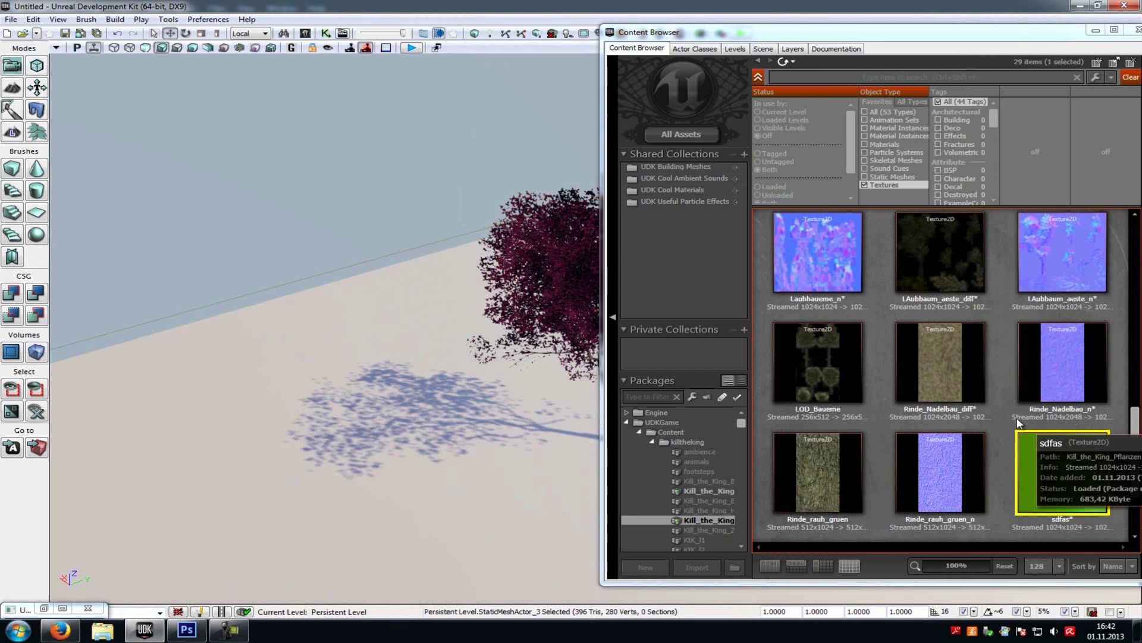
Step: Filter the Content Browser to show only Materials and open the Baum_neu material for editing
{"action": "left_click", "coordinate": [865, 184]}
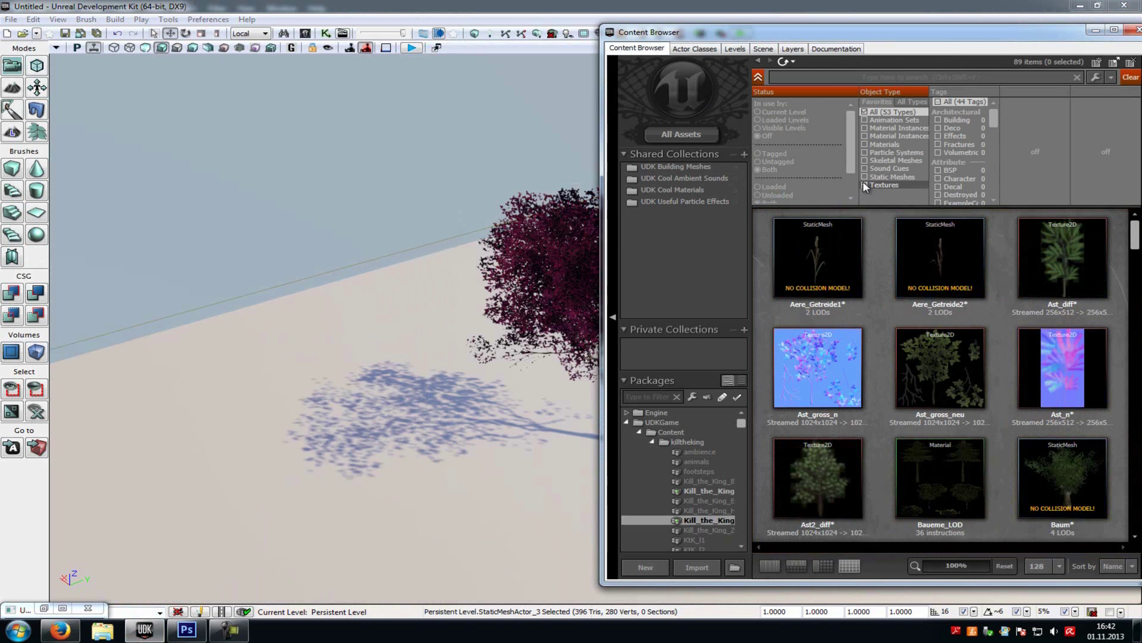
{"action": "left_click", "coordinate": [866, 144]}
{"action": "scroll", "coordinate": [1031, 416], "scroll_direction": "down", "scroll_amount": 1}
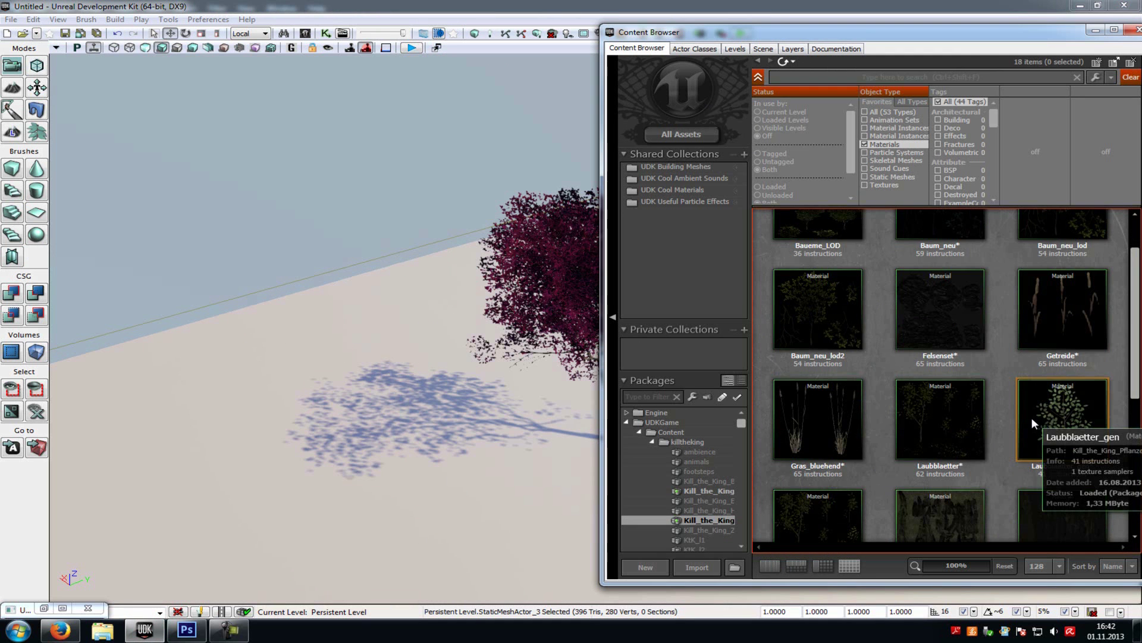
{"action": "scroll", "coordinate": [1032, 417], "scroll_direction": "up", "scroll_amount": 1}
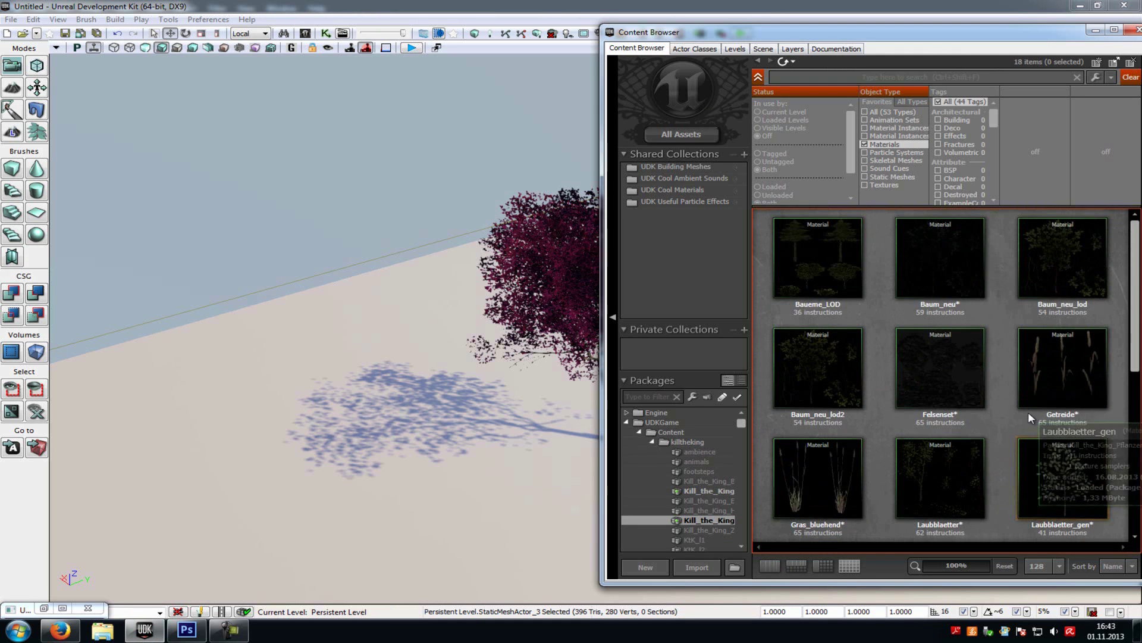
{"action": "double_click", "coordinate": [959, 247]}
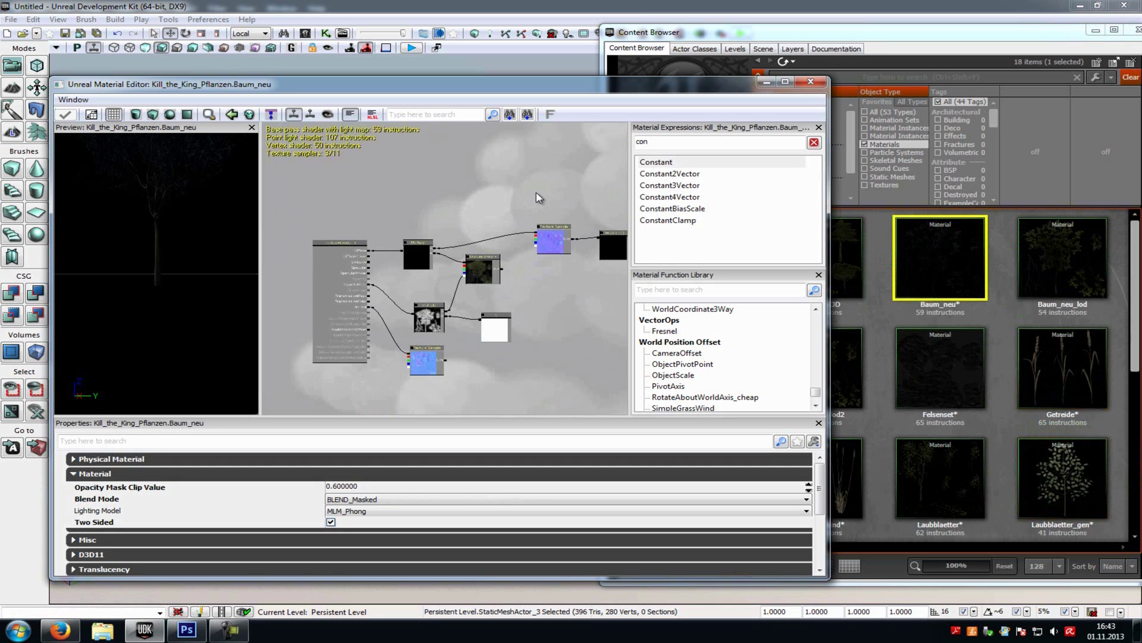
Step: Delete the old nodes feeding the Diffuse input and the leftover nodes beside them, keeping the opacity and normal networks
{"action": "left_click_drag", "start_coordinate": [555, 200], "coordinate": [517, 191]}
{"action": "left_click_drag", "start_coordinate": [603, 192], "coordinate": [397, 225], "text": "ctrl+alt"}
{"action": "key", "text": "Delete"}
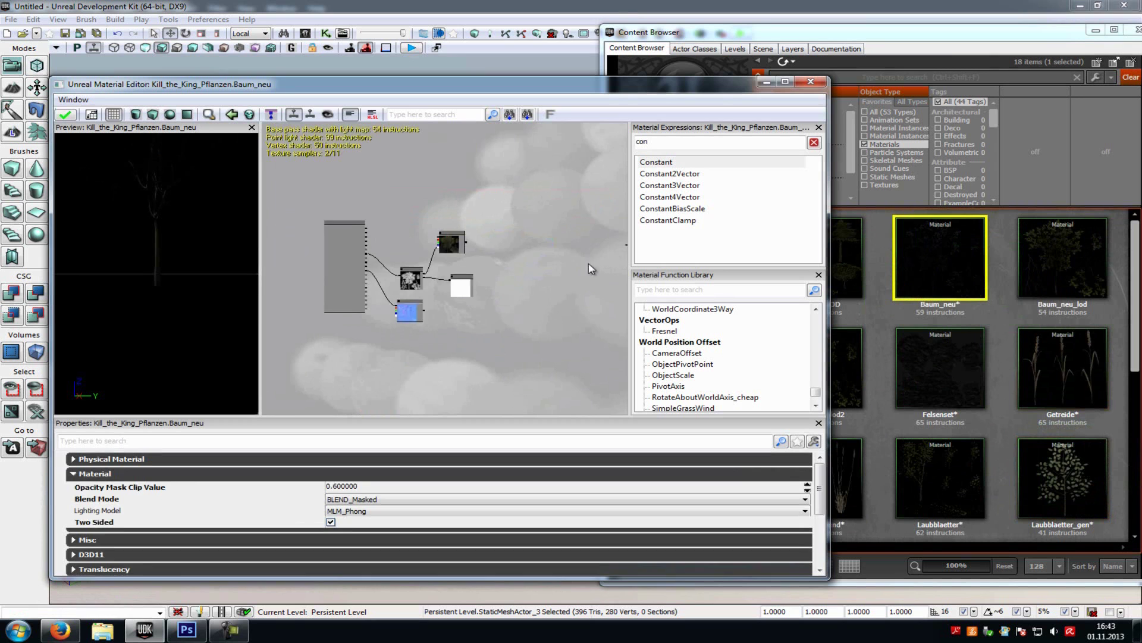
{"action": "left_click_drag", "start_coordinate": [588, 266], "coordinate": [453, 280]}
{"action": "left_click_drag", "start_coordinate": [554, 204], "coordinate": [470, 308], "text": "ctrl+alt"}
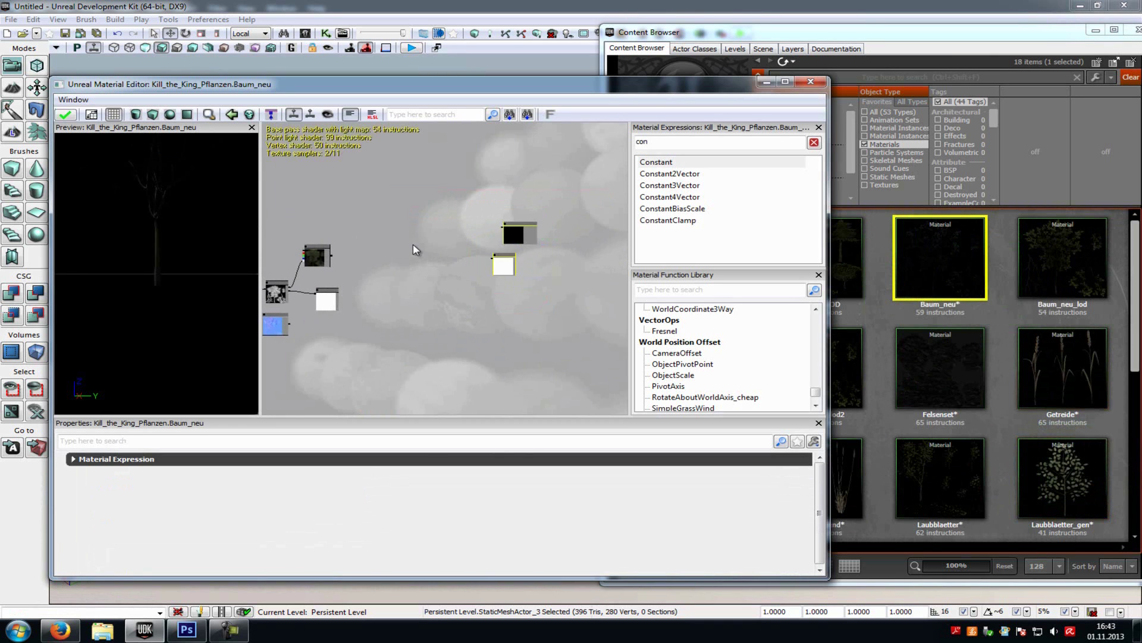
{"action": "key", "text": "Delete"}
Step: Add a Multiply node in the free space beside the material's Diffuse input
{"action": "left_click_drag", "start_coordinate": [379, 238], "coordinate": [576, 249]}
{"action": "scroll", "coordinate": [561, 238], "scroll_direction": "up", "scroll_amount": 7}
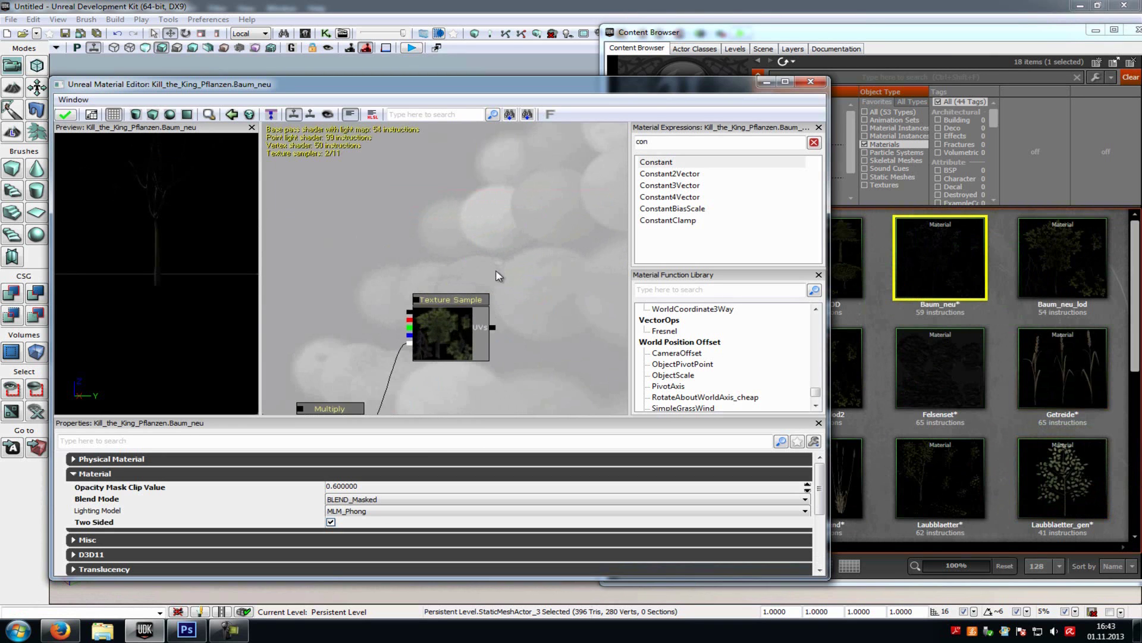
{"action": "left_click_drag", "start_coordinate": [498, 276], "coordinate": [575, 167]}
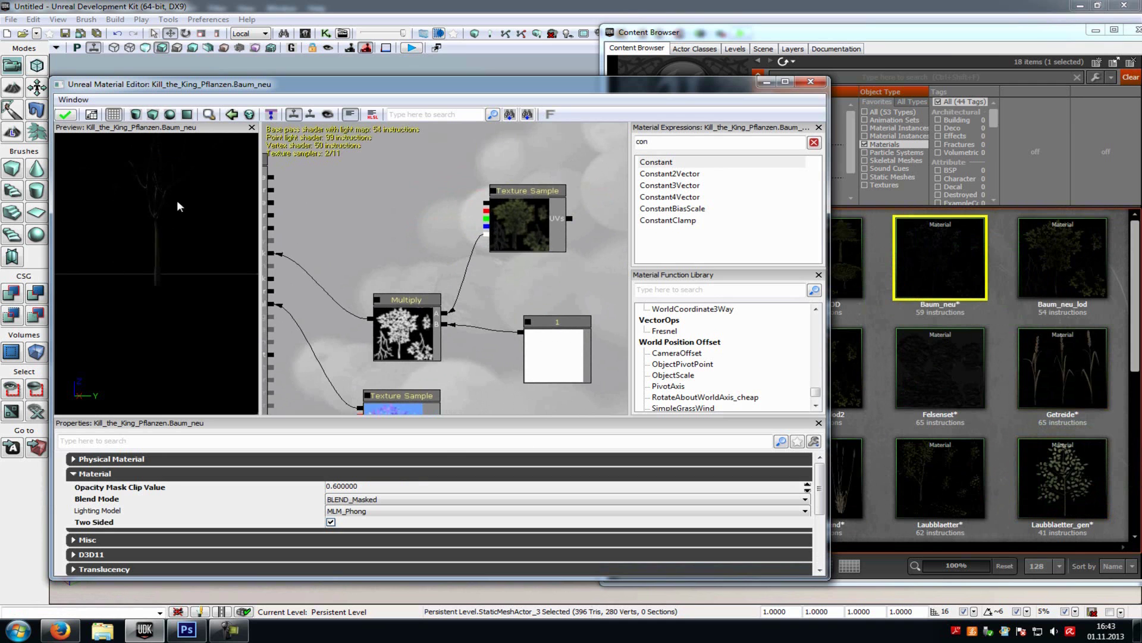
{"action": "left_click_drag", "start_coordinate": [178, 206], "coordinate": [182, 224]}
{"action": "left_click_drag", "start_coordinate": [480, 307], "coordinate": [548, 286]}
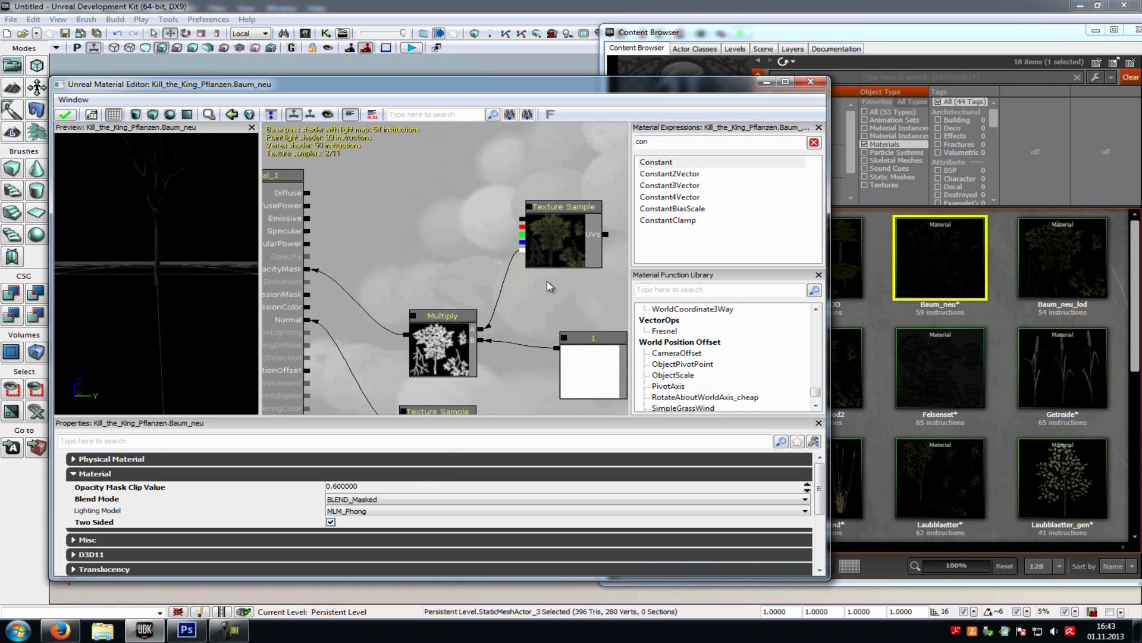
{"action": "left_click_drag", "start_coordinate": [491, 190], "coordinate": [465, 230]}
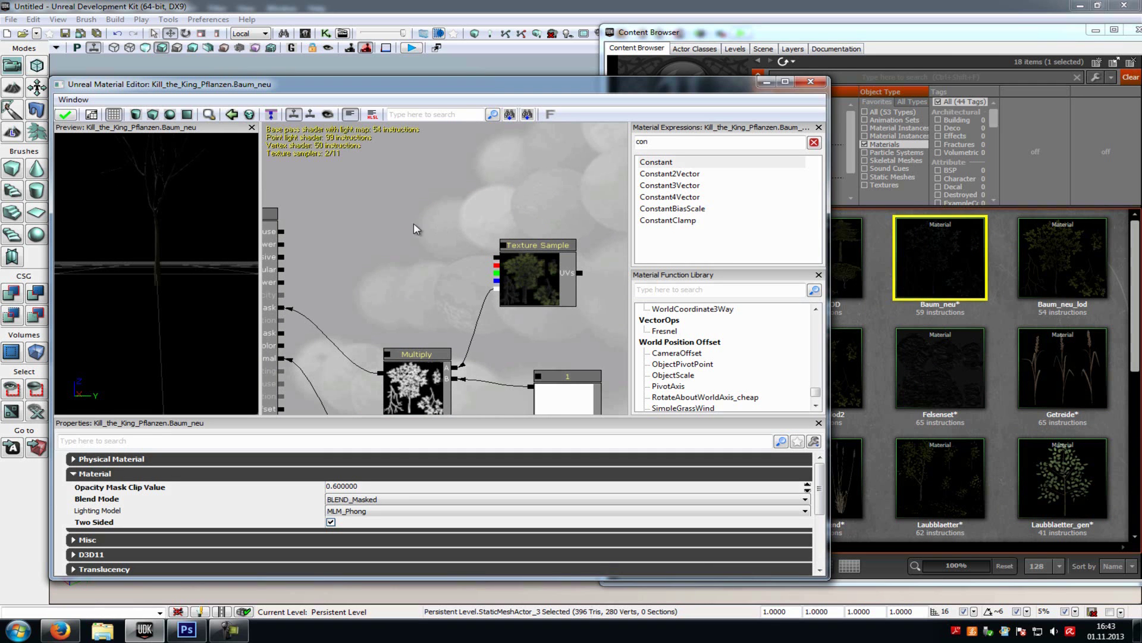
{"action": "left_click", "coordinate": [361, 221]}
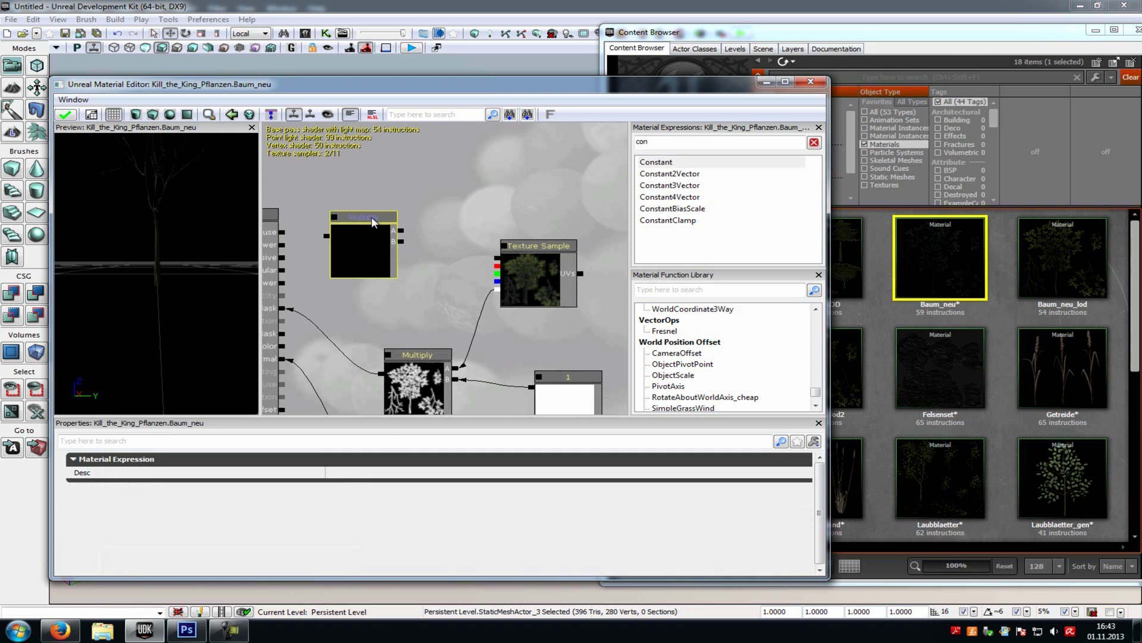
{"action": "left_click_drag", "start_coordinate": [409, 213], "coordinate": [441, 212]}
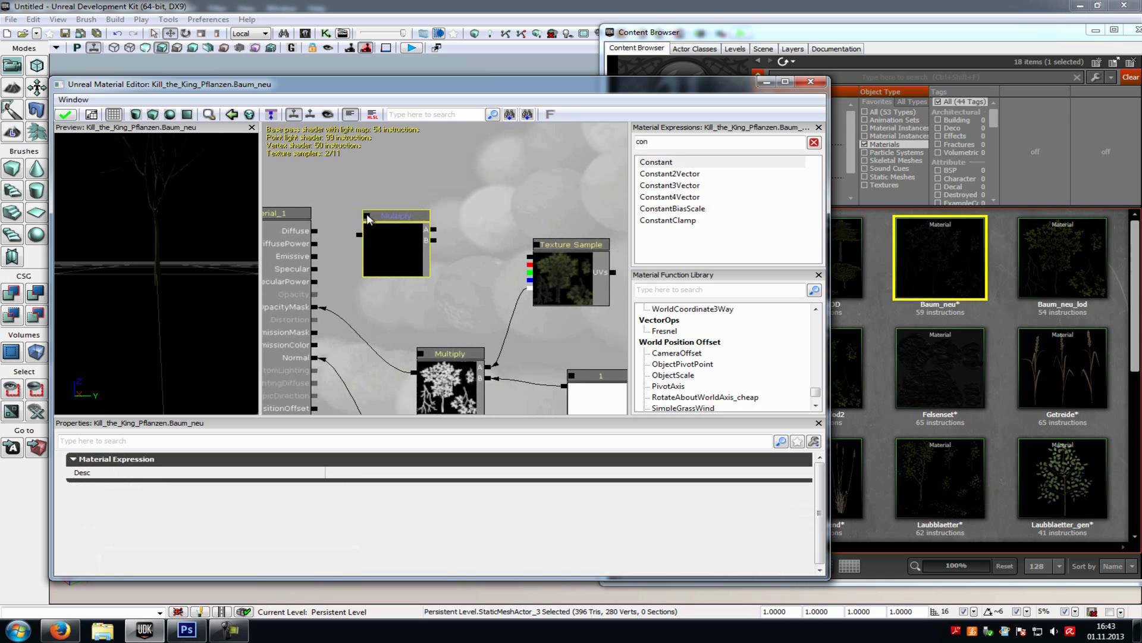
Step: Connect the new Multiply node to the material's Diffuse input and feed the foliage Texture Sample into its B input
{"action": "left_click_drag", "start_coordinate": [315, 231], "coordinate": [359, 235]}
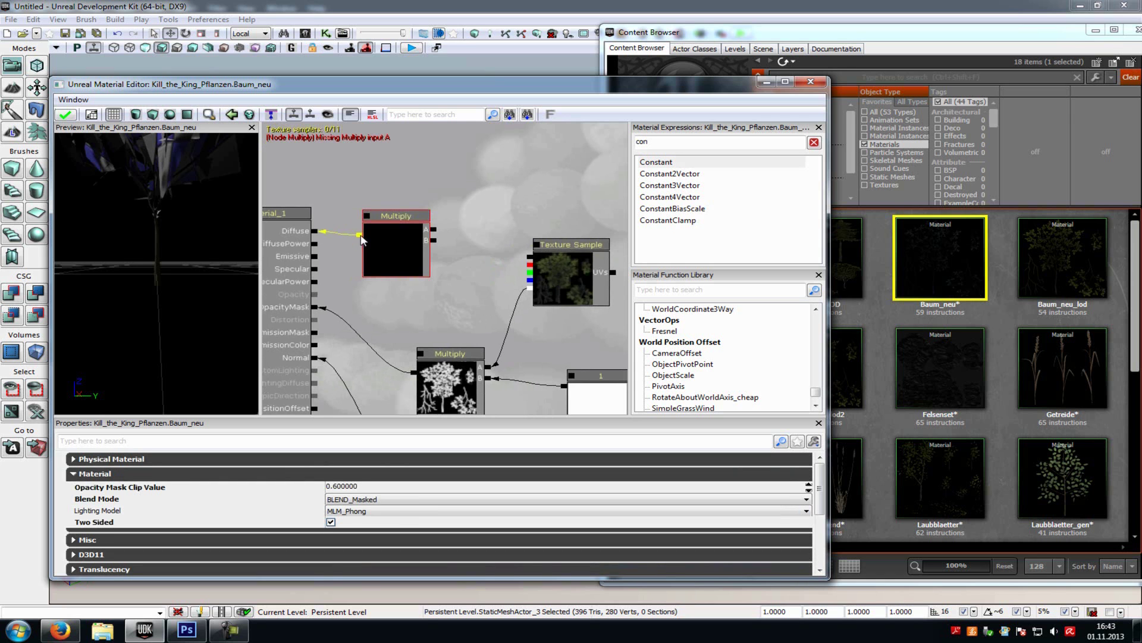
{"action": "left_click_drag", "start_coordinate": [529, 259], "coordinate": [432, 239]}
Step: Filter the Content Browser to Textures, add sdfas to the graph as a Texture Sample and connect it to the Diffuse Multiply's A input
{"action": "left_click", "coordinate": [932, 250]}
{"action": "left_click", "coordinate": [863, 184]}
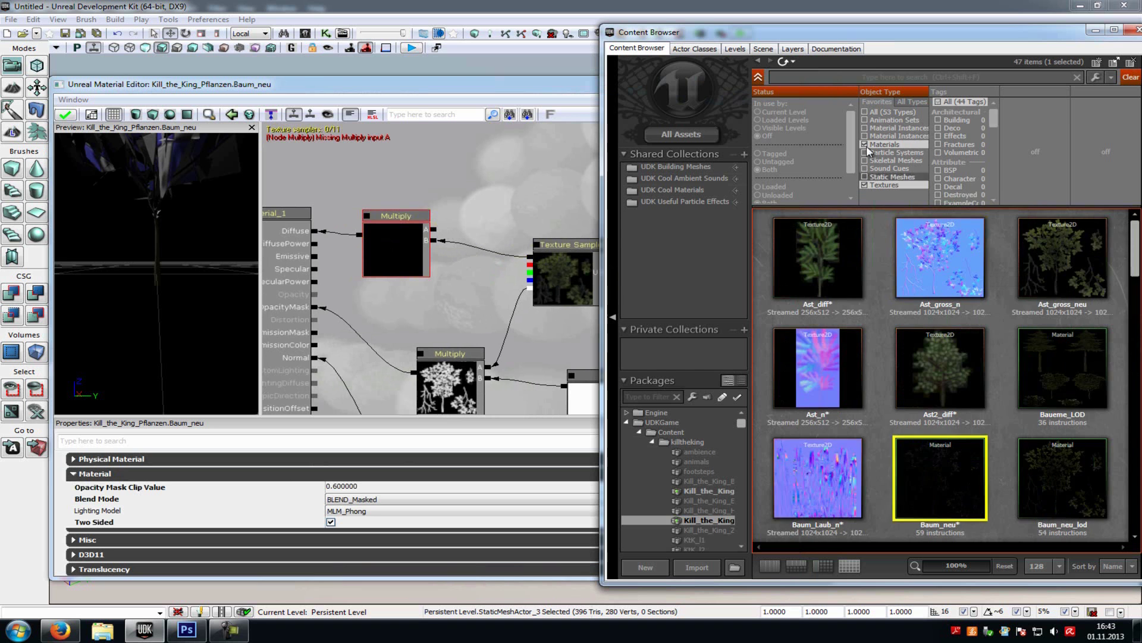
{"action": "scroll", "coordinate": [1052, 366], "scroll_direction": "down", "scroll_amount": 10}
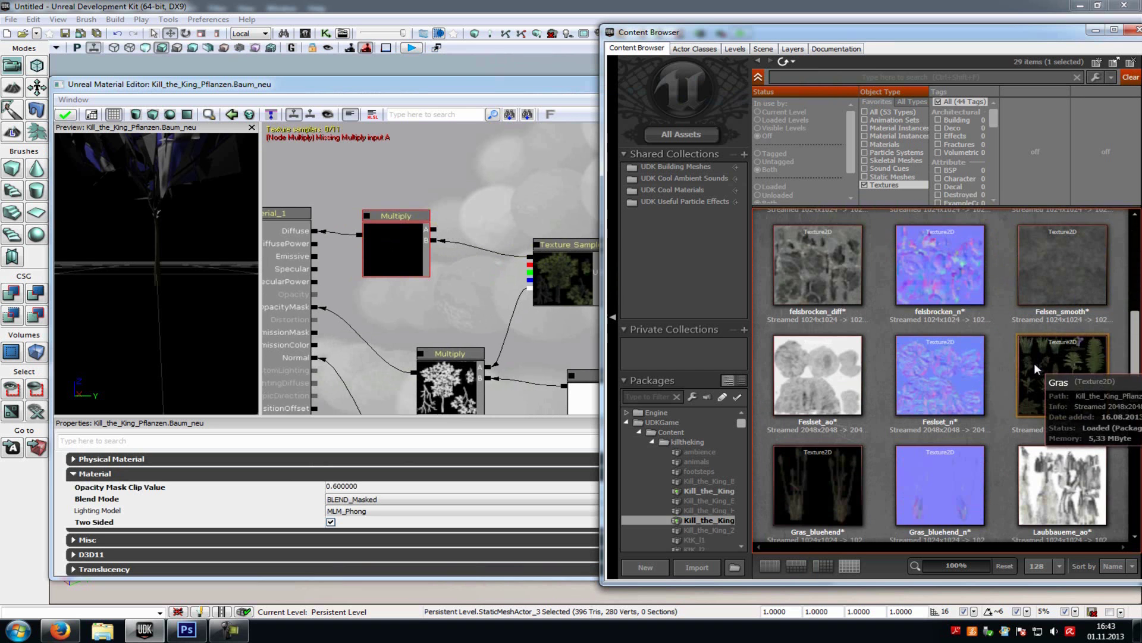
{"action": "scroll", "coordinate": [1030, 359], "scroll_direction": "down", "scroll_amount": 3}
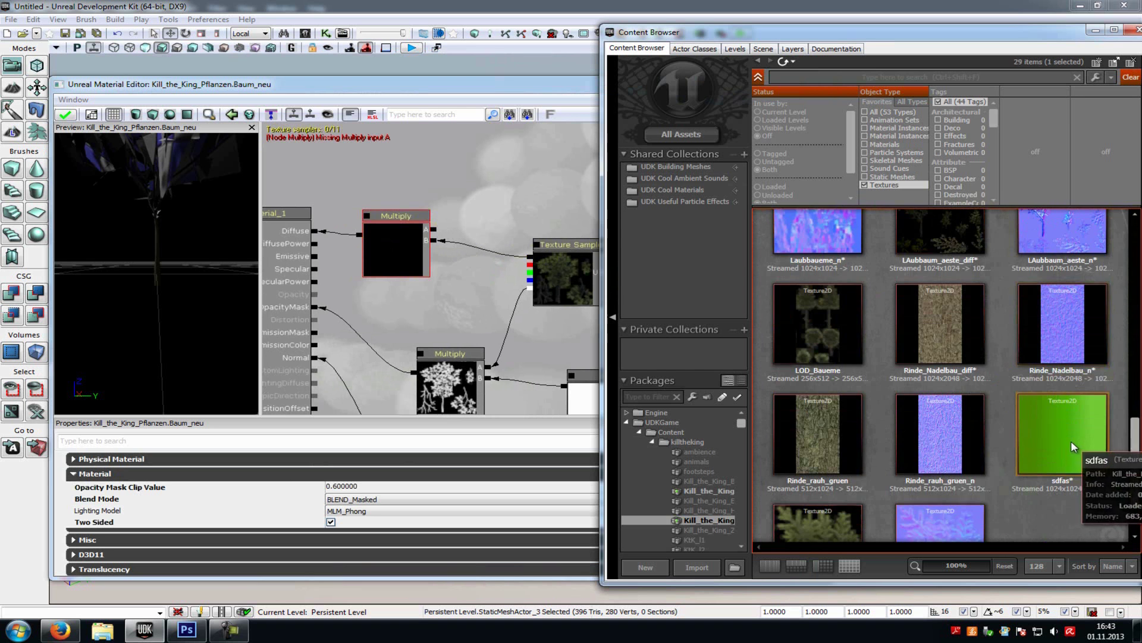
{"action": "left_click_drag", "start_coordinate": [1071, 441], "coordinate": [431, 225]}
{"action": "left_click_drag", "start_coordinate": [350, 269], "coordinate": [482, 225]}
{"action": "left_click", "coordinate": [495, 256]}
Step: Add a ComponentMask node with only the G channel enabled and connect it to the gradient Texture Sample's UVs
{"action": "double_click", "coordinate": [641, 141]}
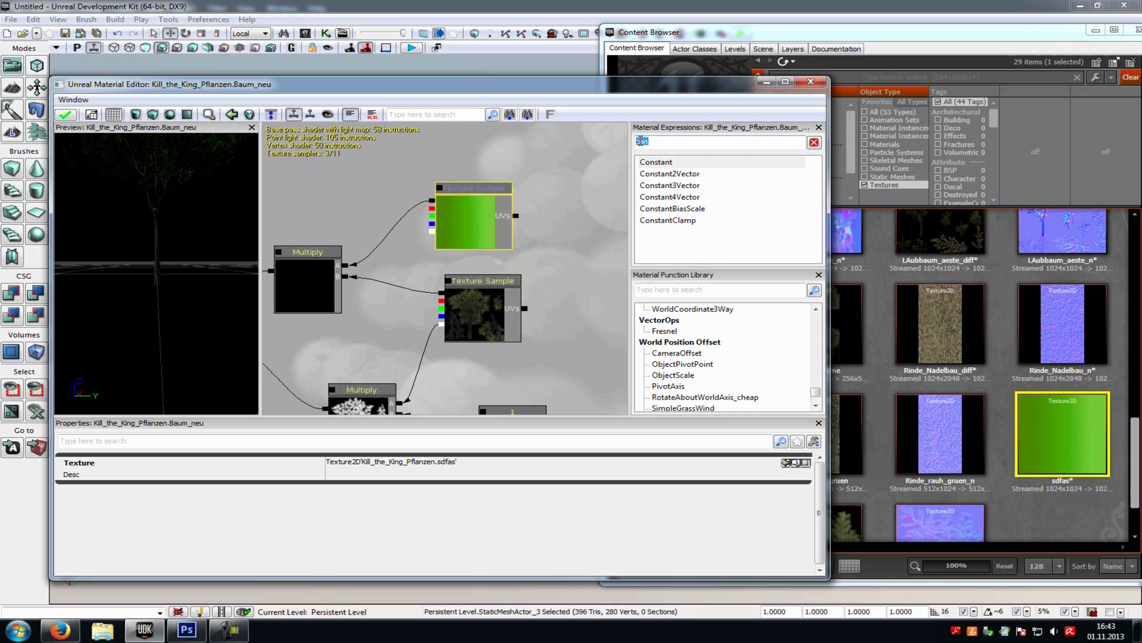
{"action": "type", "text": "mask"}
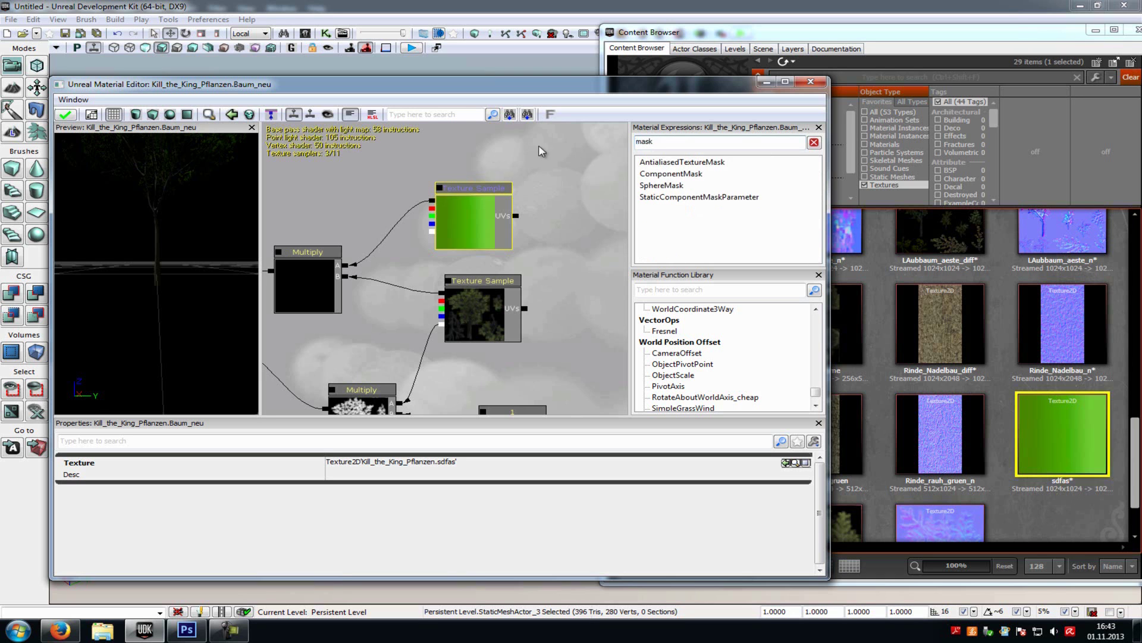
{"action": "left_click_drag", "start_coordinate": [683, 174], "coordinate": [693, 172]}
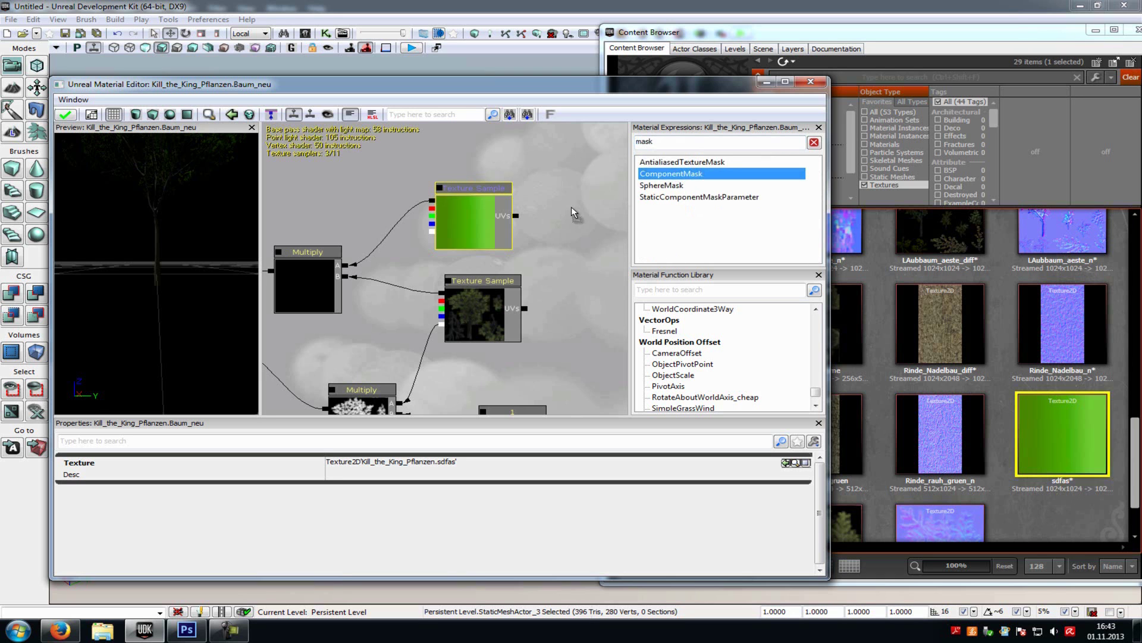
{"action": "left_click_drag", "start_coordinate": [572, 207], "coordinate": [572, 207]}
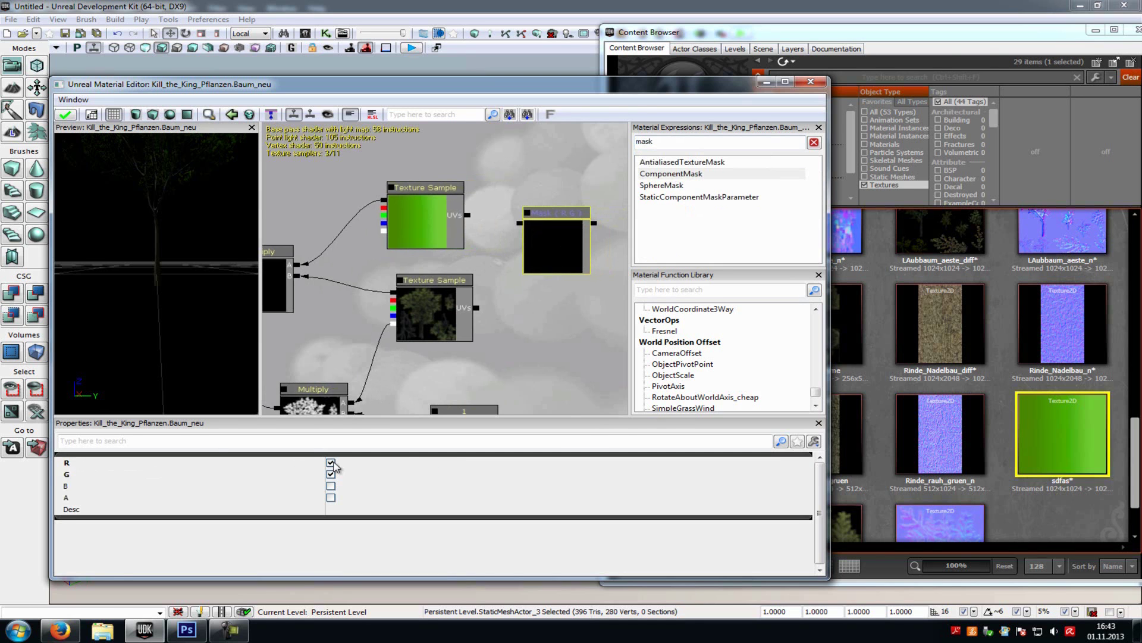
{"action": "left_click", "coordinate": [331, 462]}
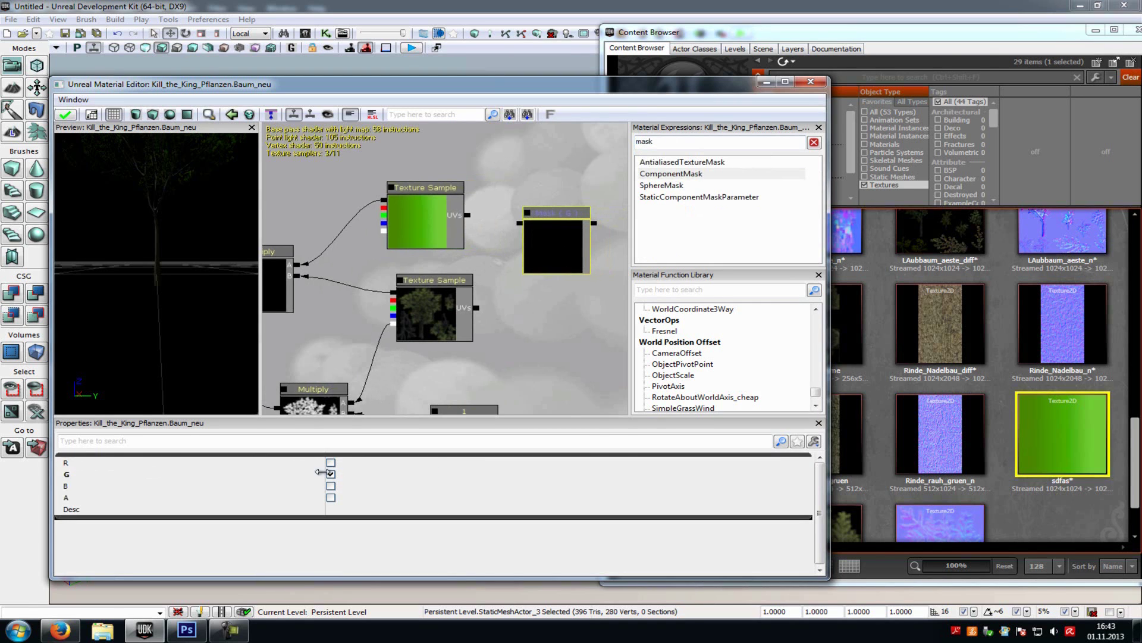
{"action": "left_click_drag", "start_coordinate": [520, 224], "coordinate": [468, 214]}
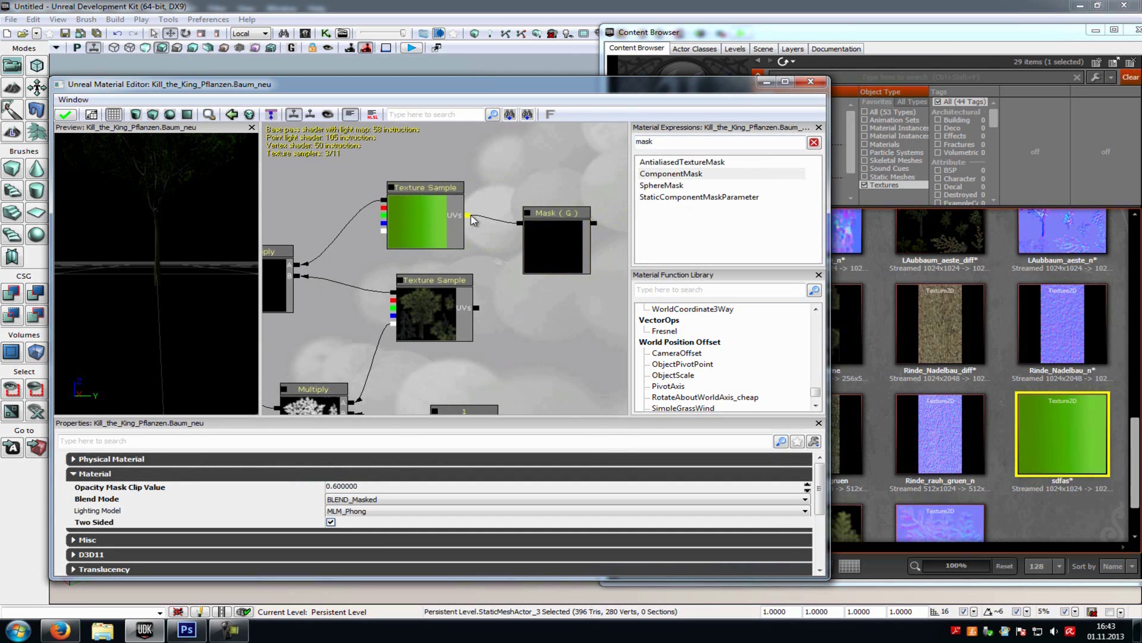
Step: Add a Divide node beside the component mask and connect its output to the mask's input
{"action": "left_click_drag", "start_coordinate": [604, 242], "coordinate": [551, 251]}
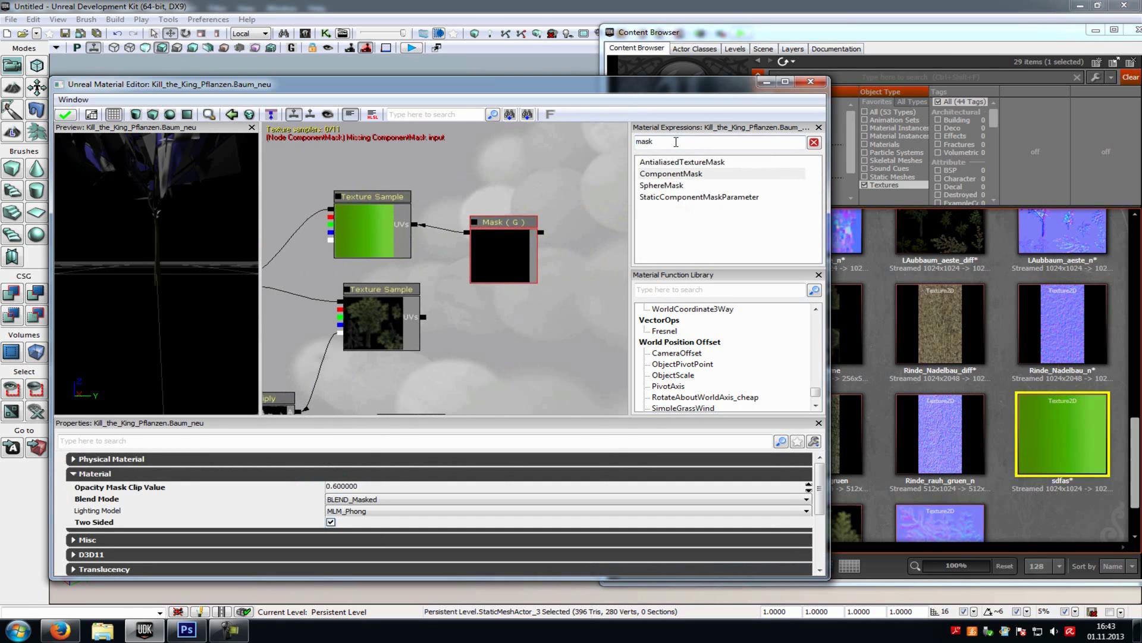
{"action": "left_click_drag", "start_coordinate": [676, 142], "coordinate": [543, 139]}
{"action": "type", "text": "div"}
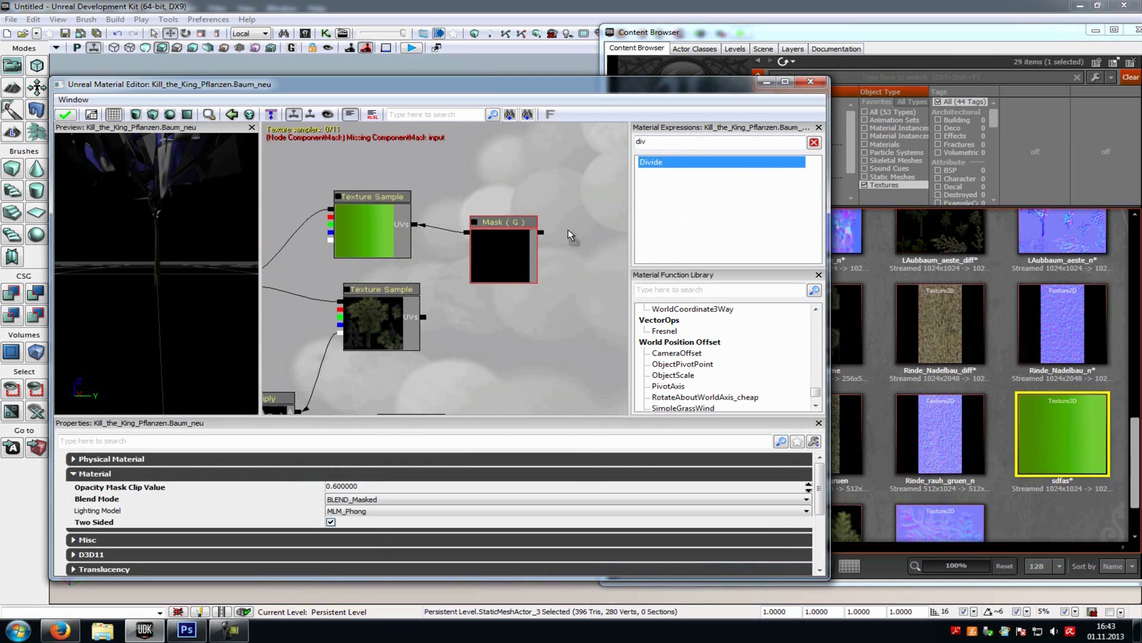
{"action": "left_click_drag", "start_coordinate": [568, 230], "coordinate": [495, 260]}
{"action": "left_click_drag", "start_coordinate": [592, 220], "coordinate": [557, 225]}
Step: Add an ObjectWorldPosition node and connect it to the Divide node's A input
{"action": "left_click_drag", "start_coordinate": [663, 142], "coordinate": [526, 148]}
{"action": "type", "text": "obj"}
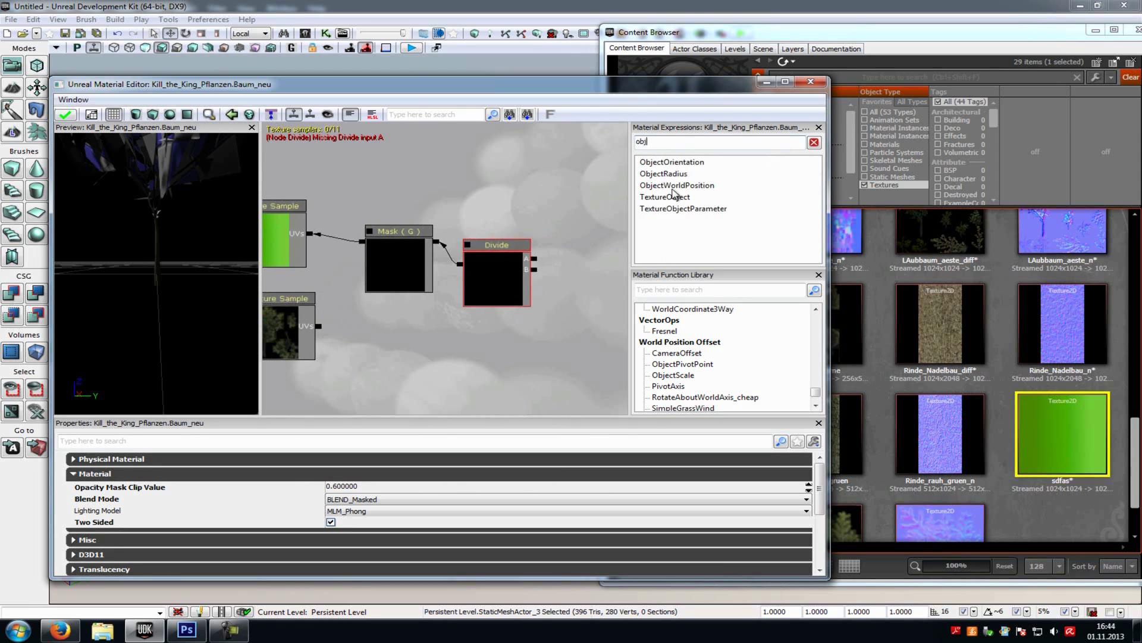
{"action": "left_click", "coordinate": [687, 187]}
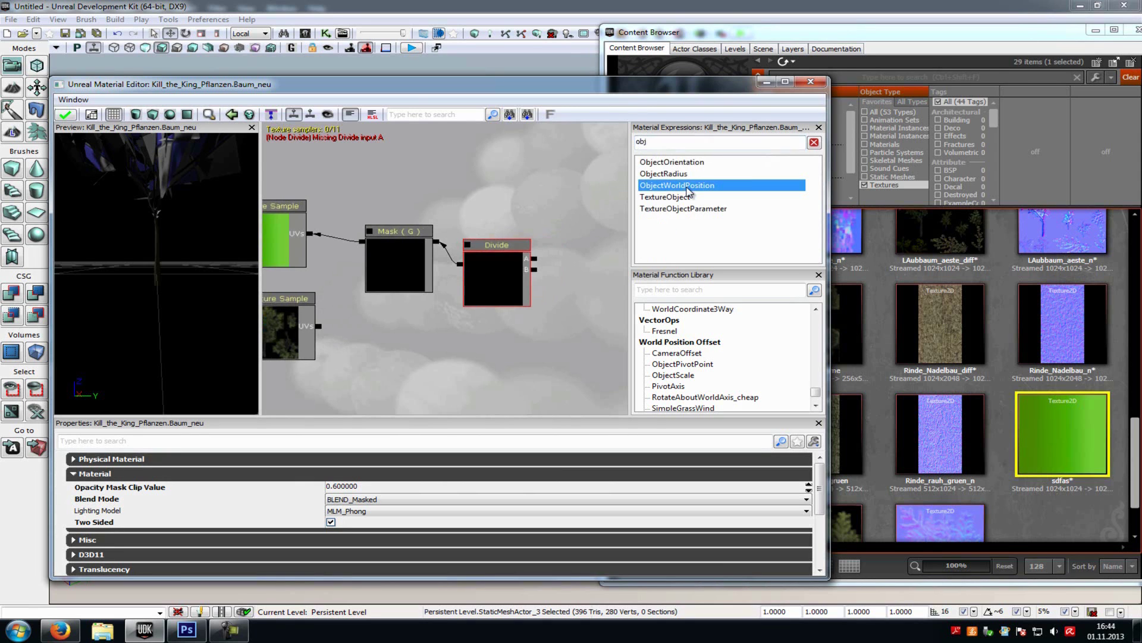
{"action": "left_click_drag", "start_coordinate": [702, 187], "coordinate": [598, 229]}
{"action": "left_click_drag", "start_coordinate": [534, 259], "coordinate": [591, 242]}
Step: Add a Constant node, connect it to the Divide node's B input and set its R value to 200
{"action": "double_click", "coordinate": [661, 143]}
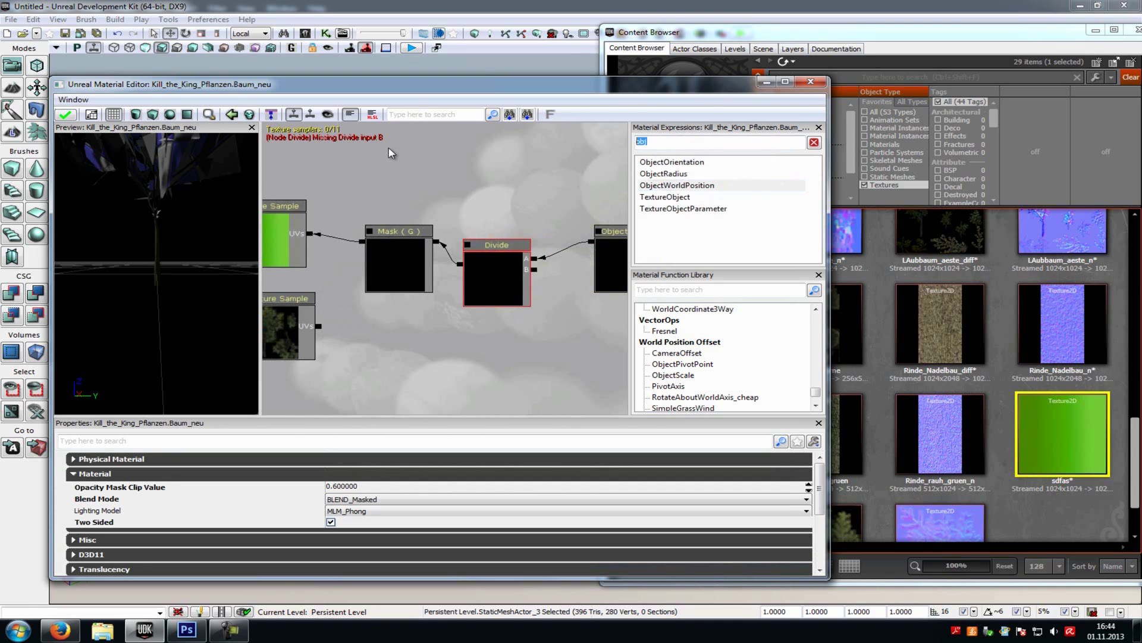
{"action": "type", "text": "con"}
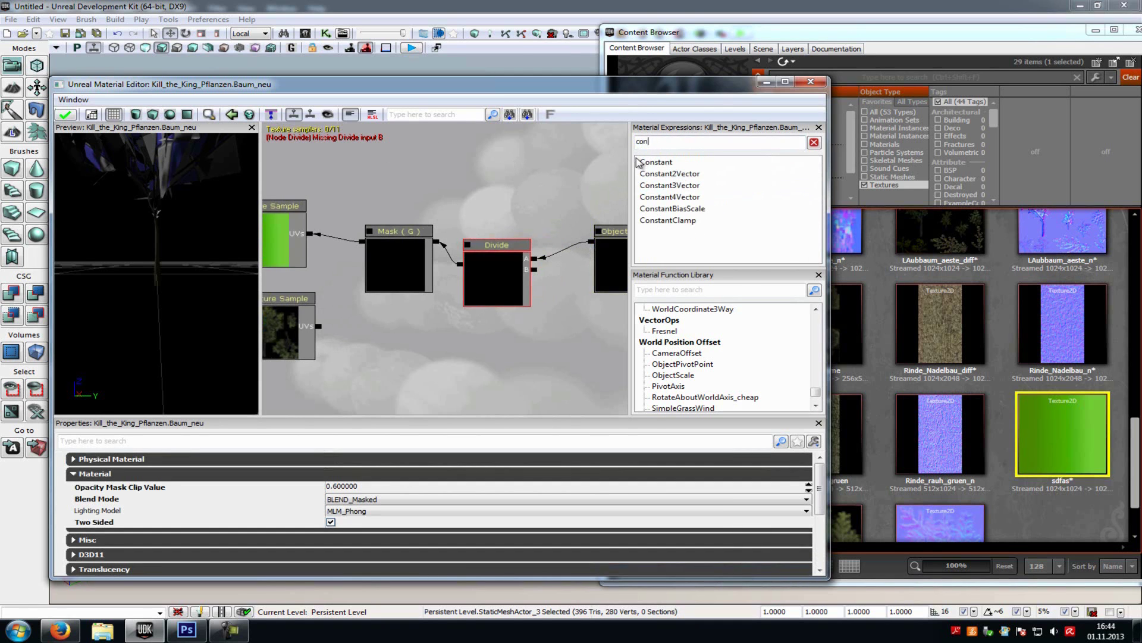
{"action": "left_click_drag", "start_coordinate": [639, 162], "coordinate": [553, 326]}
{"action": "left_click_drag", "start_coordinate": [534, 269], "coordinate": [534, 335]}
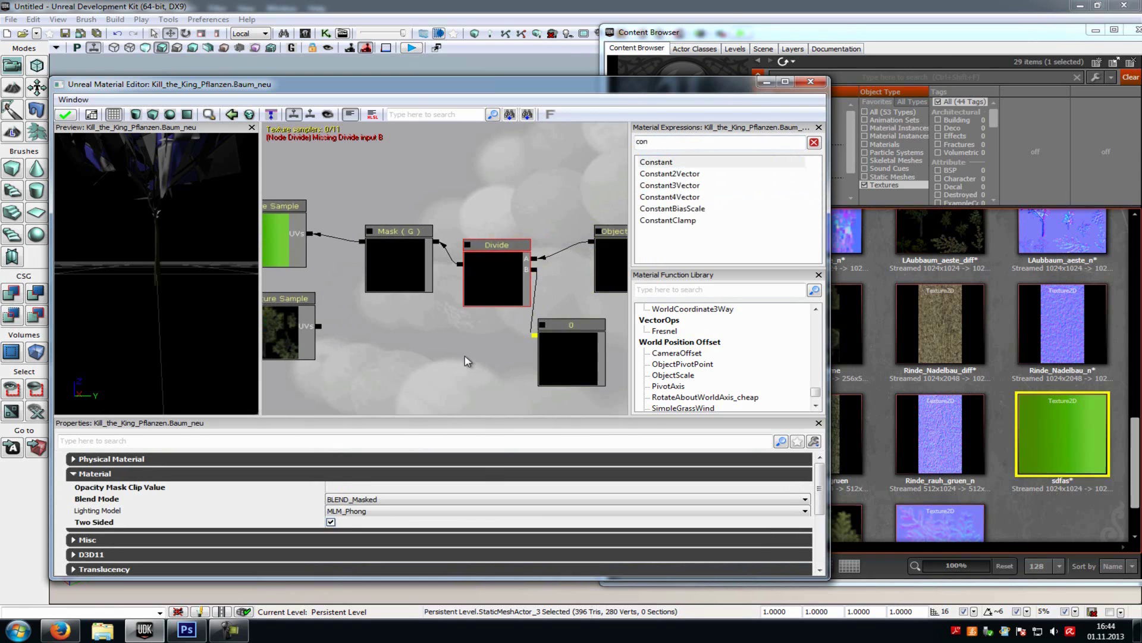
{"action": "scroll", "coordinate": [443, 358], "scroll_direction": "down", "scroll_amount": 2}
{"action": "left_click_drag", "start_coordinate": [443, 359], "coordinate": [496, 304]}
{"action": "left_click", "coordinate": [562, 287]}
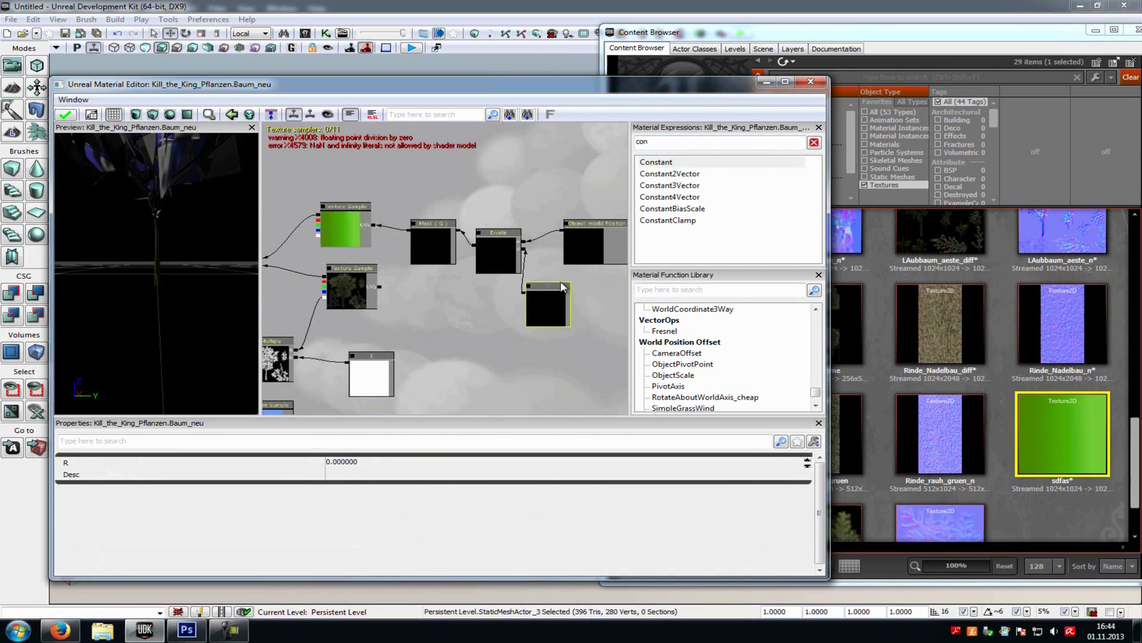
{"action": "left_click", "coordinate": [358, 467]}
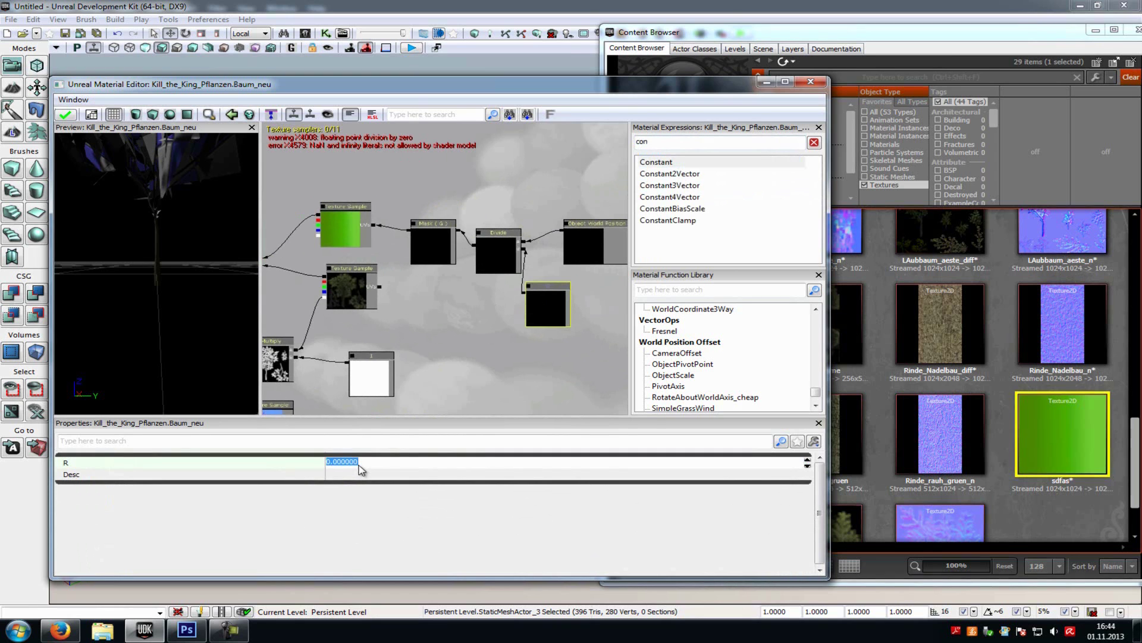
{"action": "type", "text": "20"}
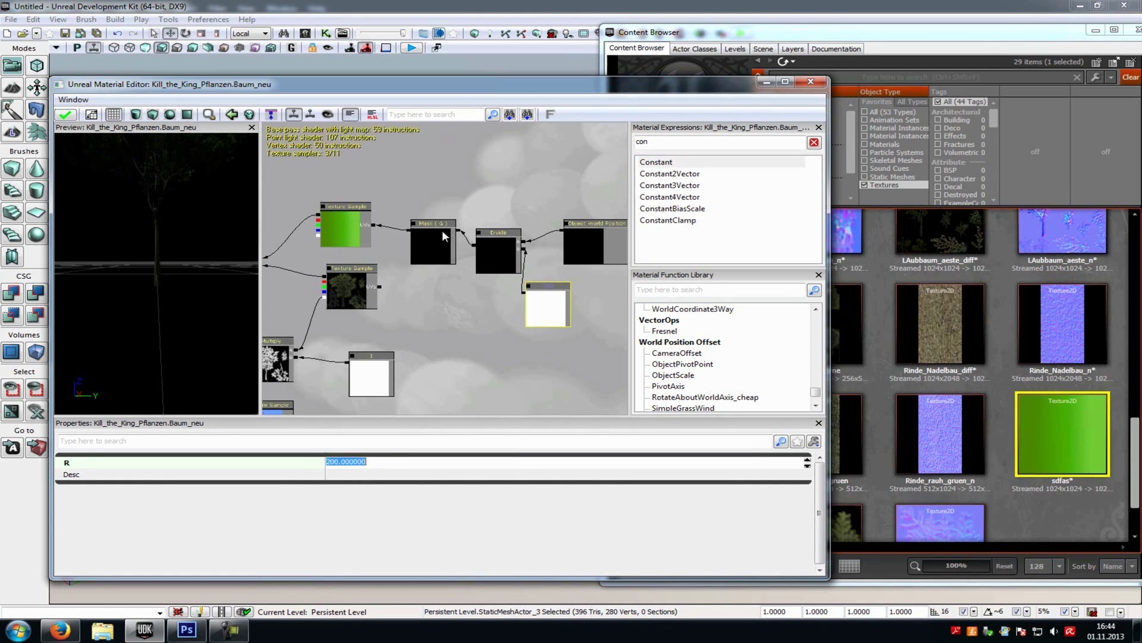
Step: Apply the changes to the Baum_neu material and its use in the world, and minimise the material editor
{"action": "left_click_drag", "start_coordinate": [442, 229], "coordinate": [494, 273]}
{"action": "left_click_drag", "start_coordinate": [528, 306], "coordinate": [634, 273]}
{"action": "scroll", "coordinate": [561, 254], "scroll_direction": "up", "scroll_amount": 4}
{"action": "left_click_drag", "start_coordinate": [560, 260], "coordinate": [408, 212]}
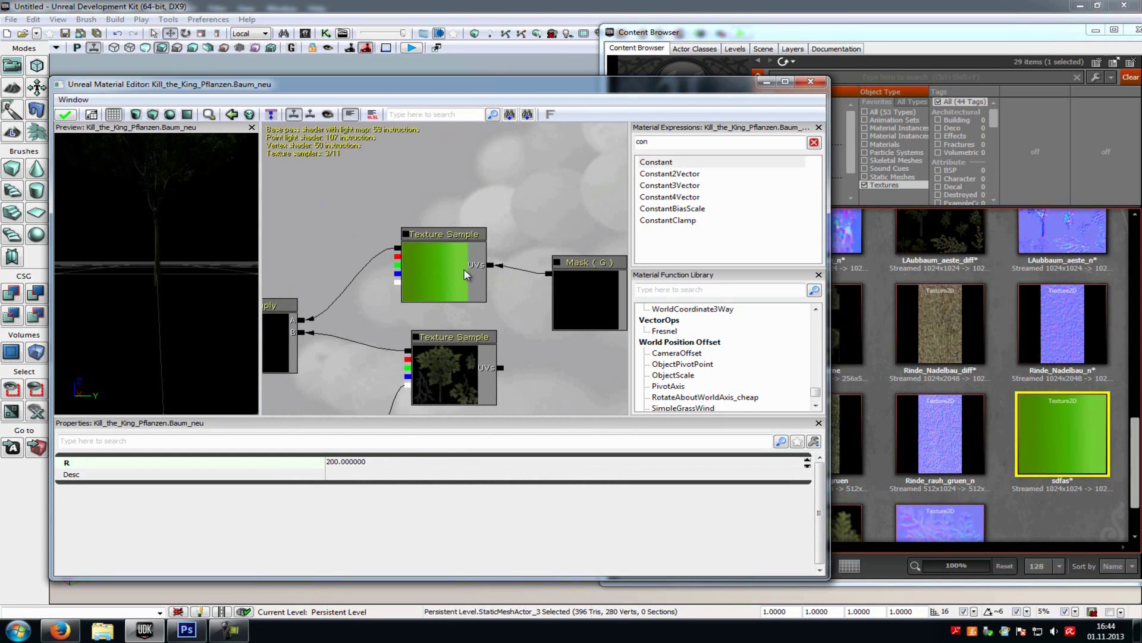
{"action": "left_click_drag", "start_coordinate": [537, 343], "coordinate": [600, 393]}
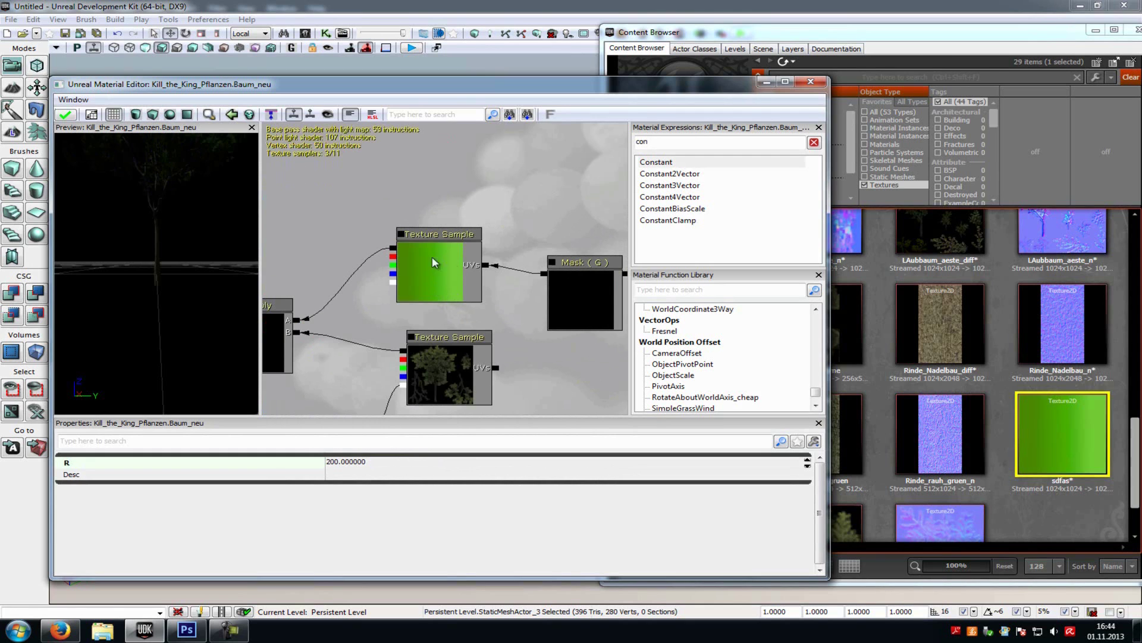
{"action": "left_click_drag", "start_coordinate": [587, 364], "coordinate": [429, 278]}
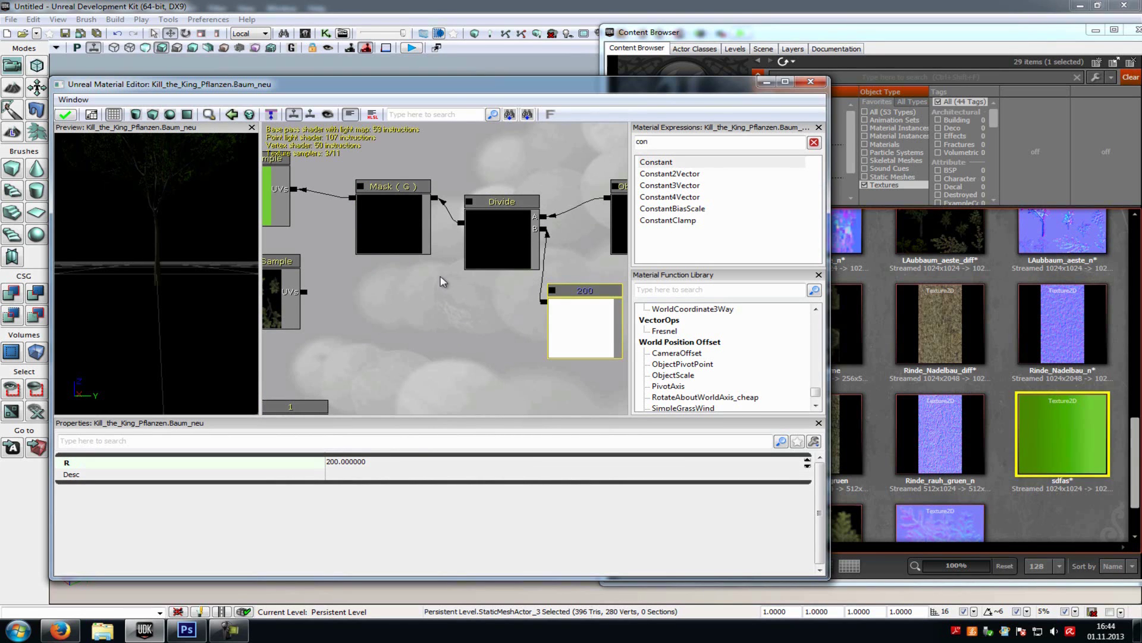
{"action": "left_click_drag", "start_coordinate": [443, 281], "coordinate": [529, 260]}
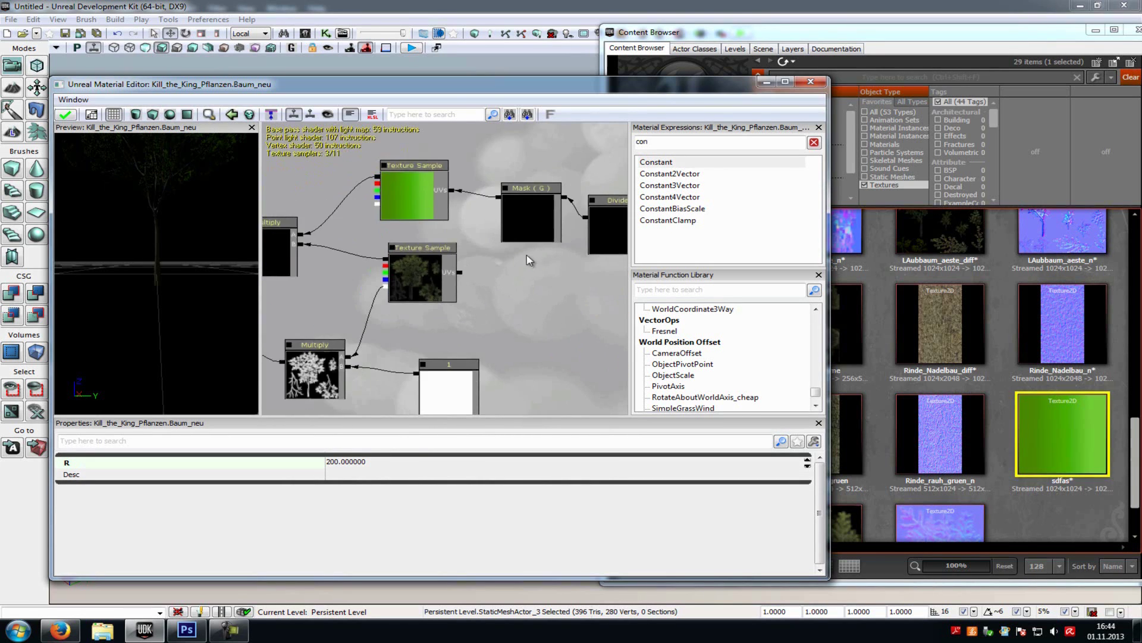
{"action": "left_click", "coordinate": [74, 119]}
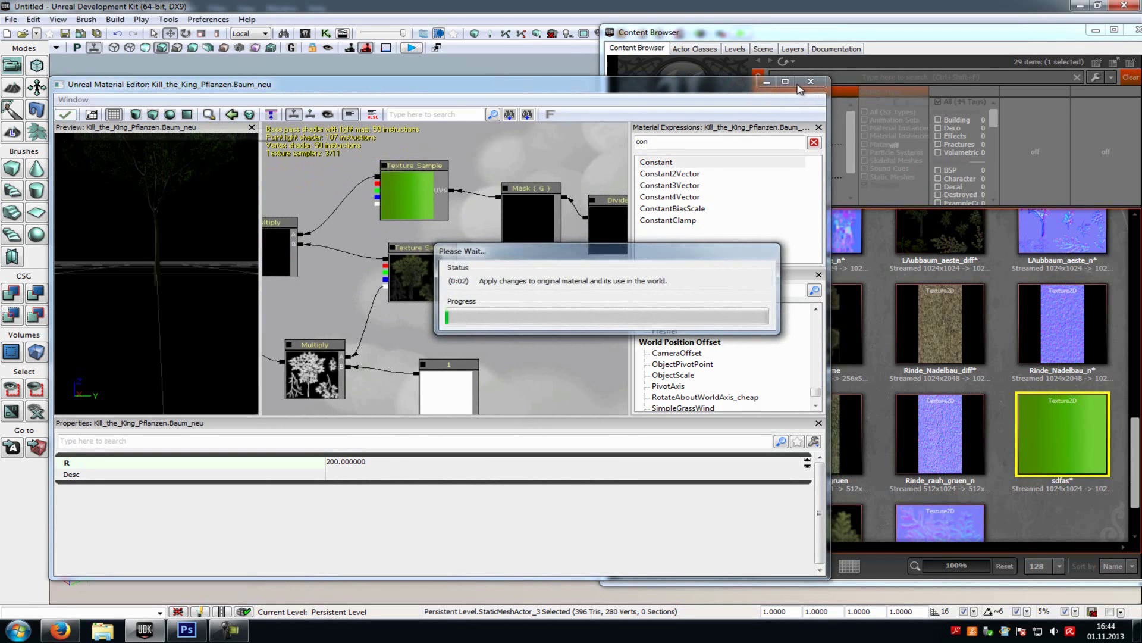
{"action": "left_click", "coordinate": [767, 81]}
Step: Examine the foliage colour of the tree in the level viewport from several sides and distances
{"action": "right_click_drag", "start_coordinate": [510, 233], "coordinate": [448, 310]}
{"action": "left_click", "coordinate": [448, 309]}
{"action": "left_click_drag", "start_coordinate": [523, 485], "coordinate": [580, 452]}
{"action": "left_click", "coordinate": [467, 506]}
{"action": "left_click_drag", "start_coordinate": [469, 507], "coordinate": [492, 379]}
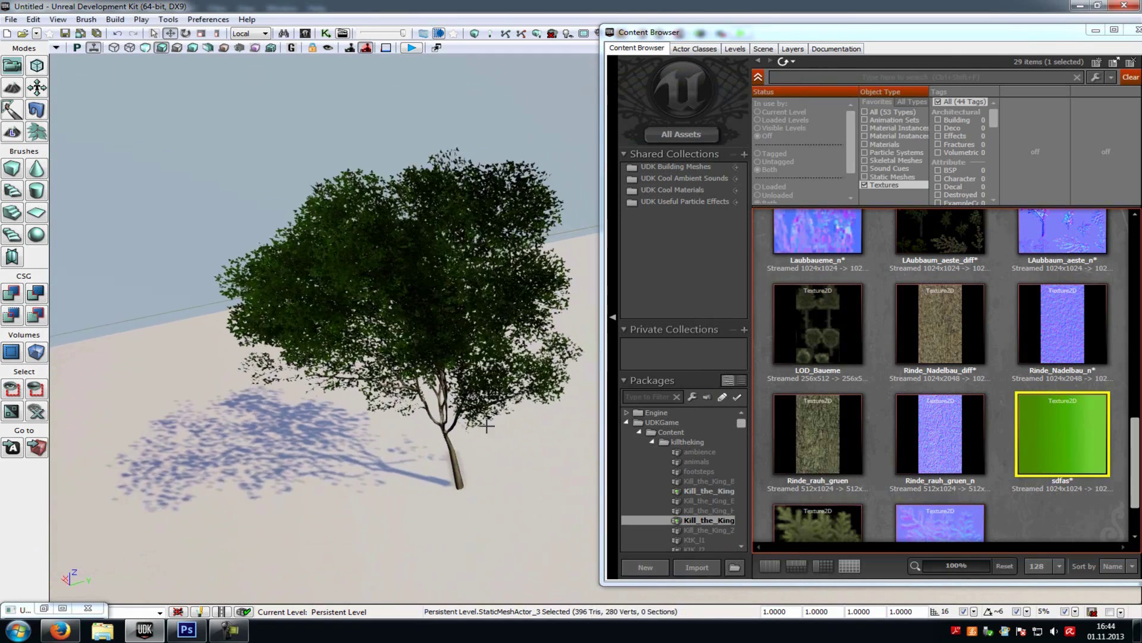
{"action": "left_click", "coordinate": [491, 379]}
{"action": "mouse_move", "coordinate": [511, 465]}
{"action": "left_mouse_down"}
{"action": "mouse_move", "coordinate": [400, 510]}
{"action": "mouse_move", "coordinate": [541, 452]}
{"action": "mouse_move", "coordinate": [373, 510]}
{"action": "mouse_move", "coordinate": [520, 446]}
{"action": "left_mouse_up"}
{"action": "left_click", "coordinate": [497, 530]}
{"action": "left_click_drag", "start_coordinate": [498, 530], "coordinate": [387, 536]}
{"action": "right_click_drag", "start_coordinate": [387, 535], "coordinate": [357, 488]}
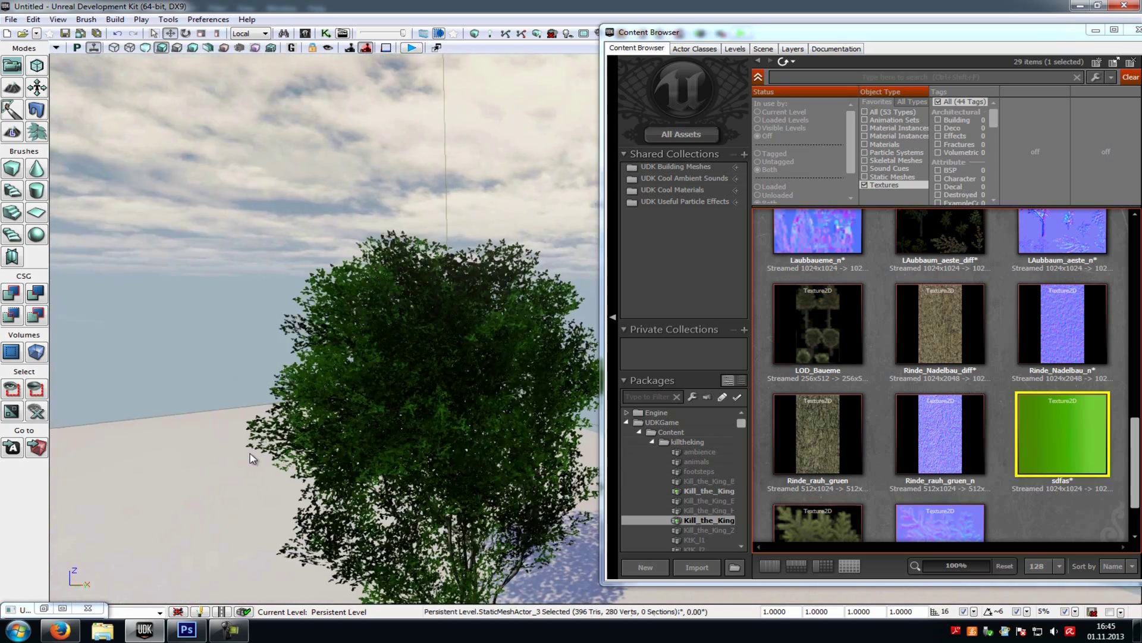
{"action": "left_click_drag", "start_coordinate": [357, 488], "coordinate": [415, 523]}
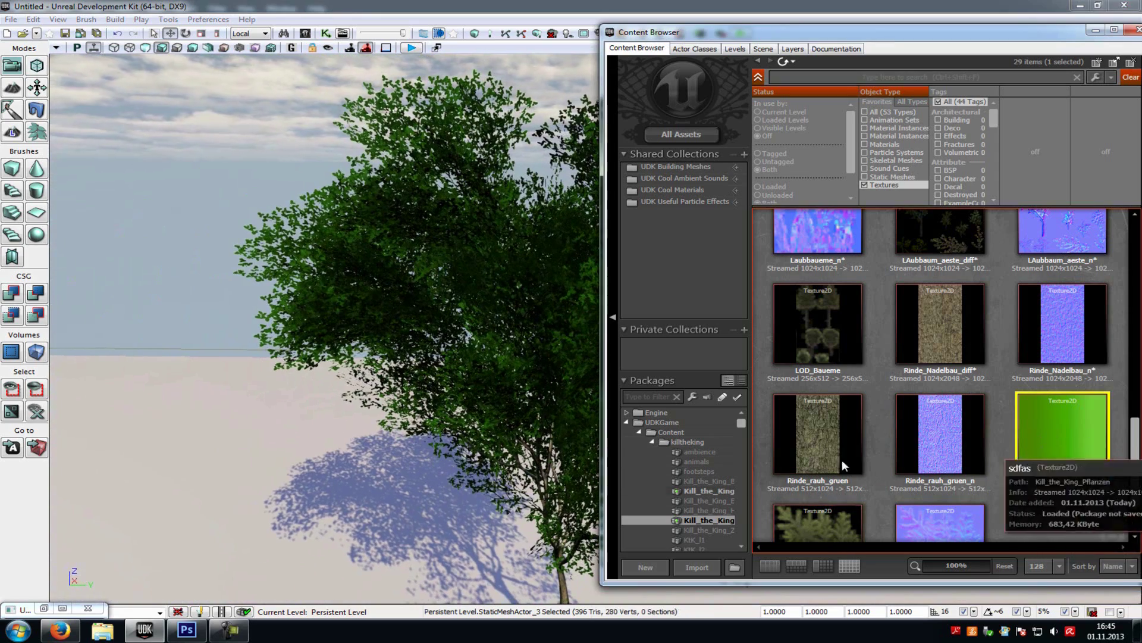
{"action": "mouse_move", "coordinate": [485, 461]}
{"action": "left_mouse_down"}
{"action": "mouse_move", "coordinate": [512, 535]}
{"action": "mouse_move", "coordinate": [523, 497]}
{"action": "mouse_move", "coordinate": [496, 473]}
{"action": "left_mouse_up"}
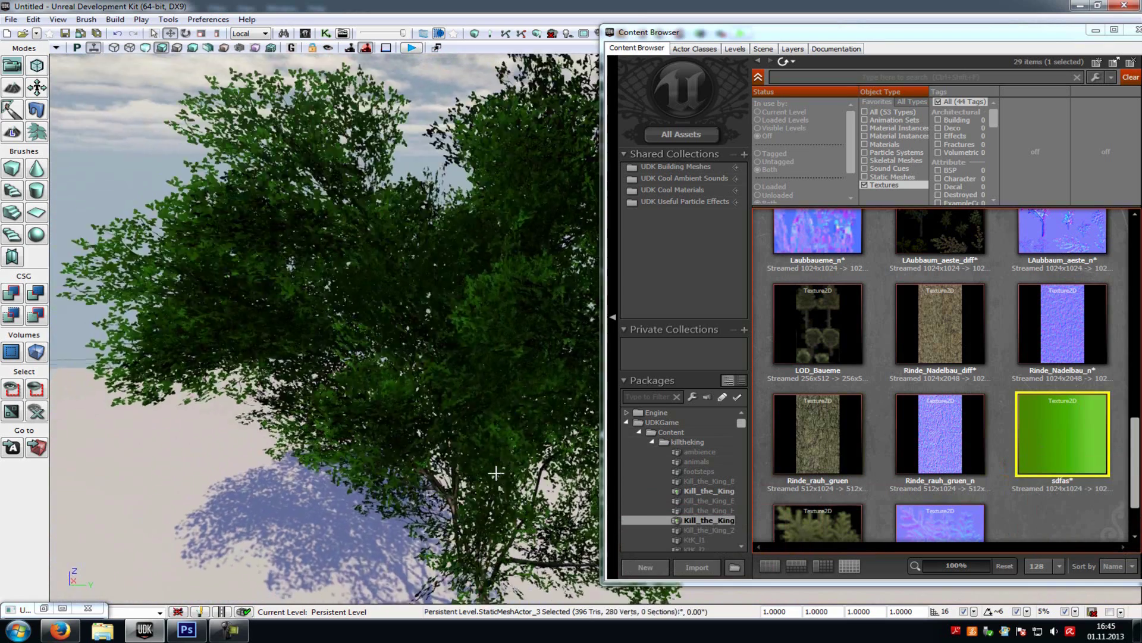
{"action": "scroll", "coordinate": [495, 472], "scroll_direction": "down", "scroll_amount": 3}
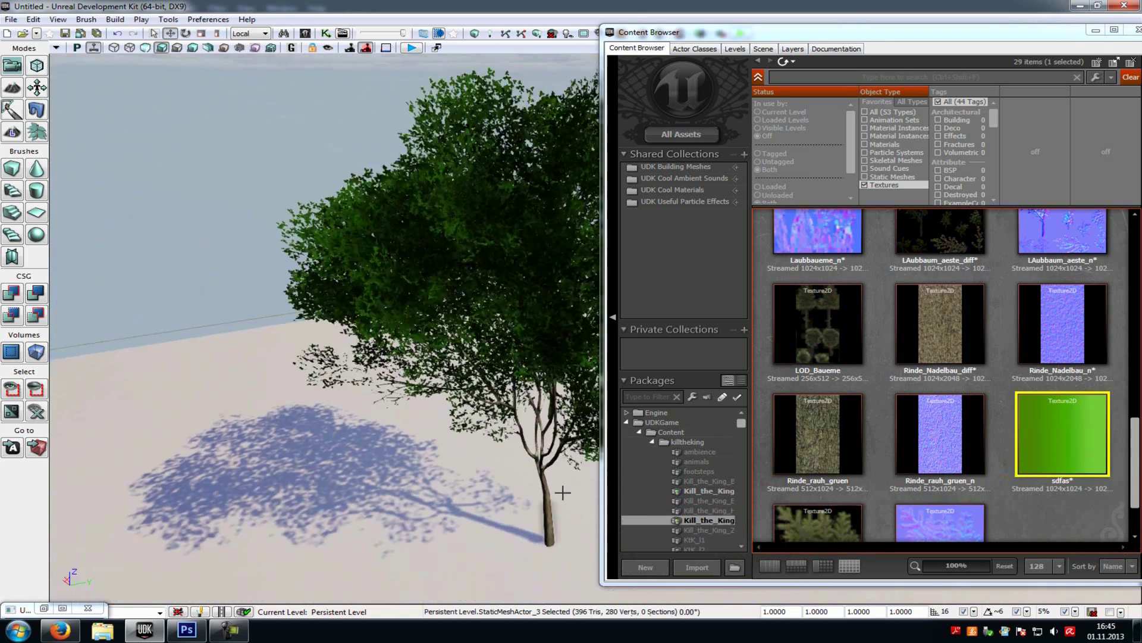
{"action": "left_click_drag", "start_coordinate": [562, 493], "coordinate": [524, 495]}
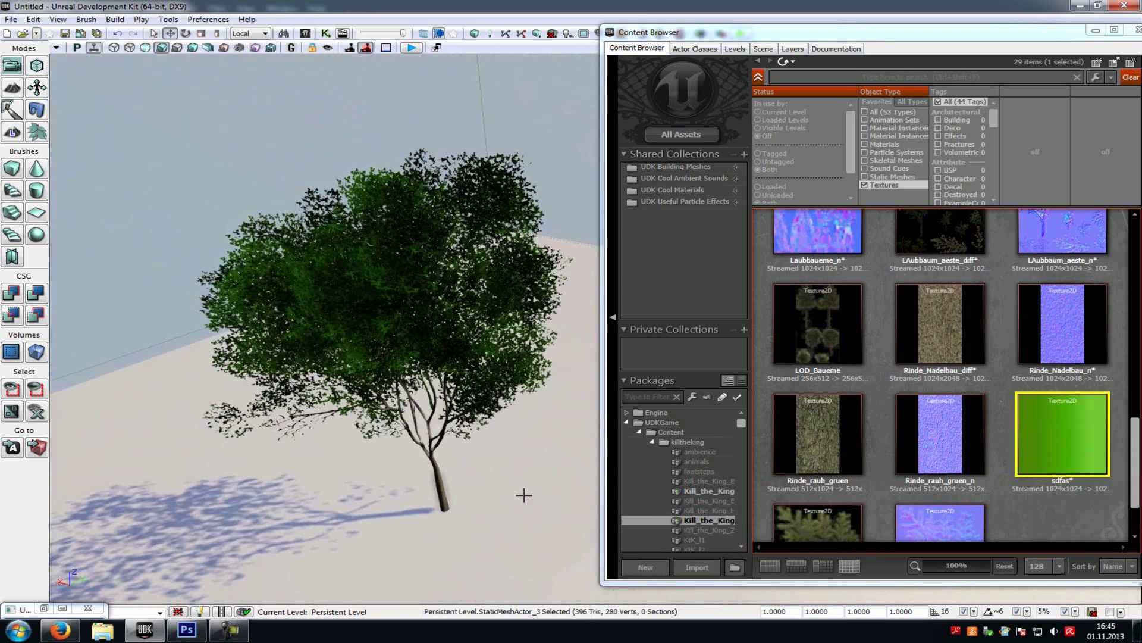